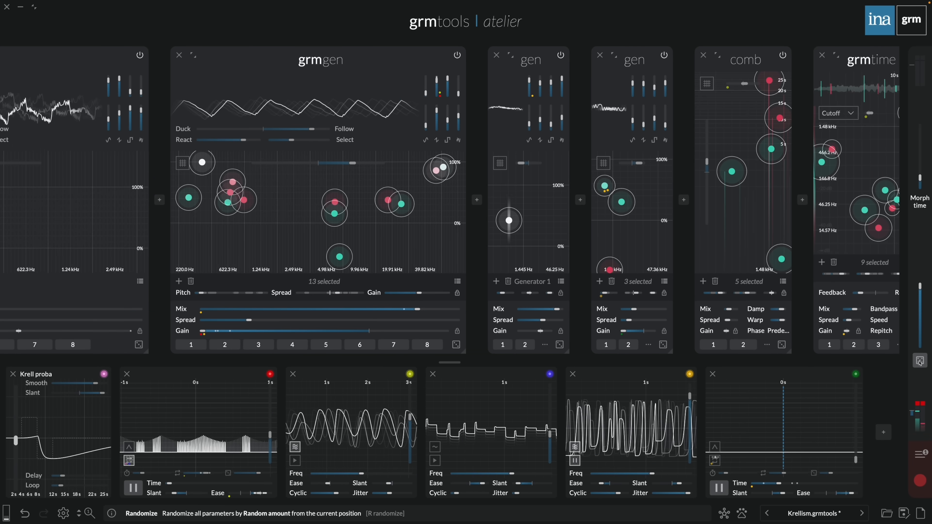
Randomize all parameters of the Krellism patch repeatedly to generate new sound variations
{"action": "left_click", "coordinate": [920, 361]}
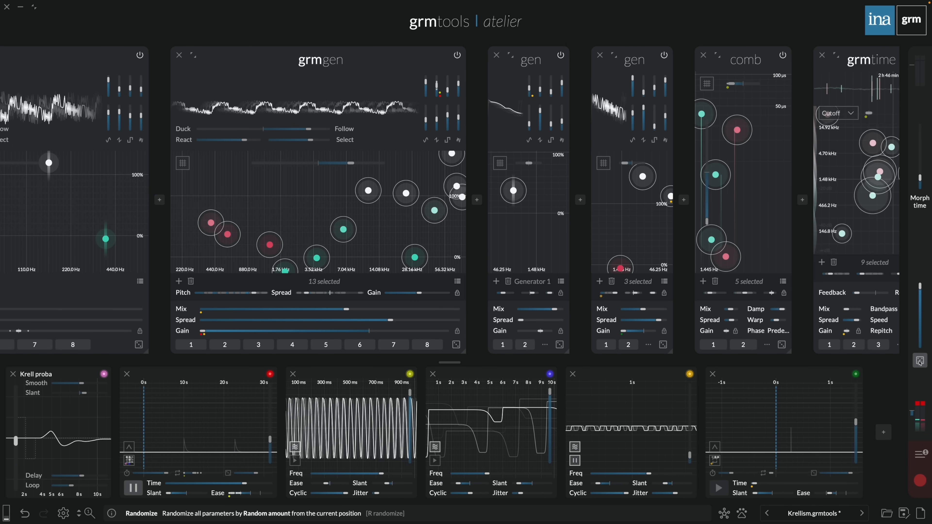
{"action": "left_click", "coordinate": [920, 361]}
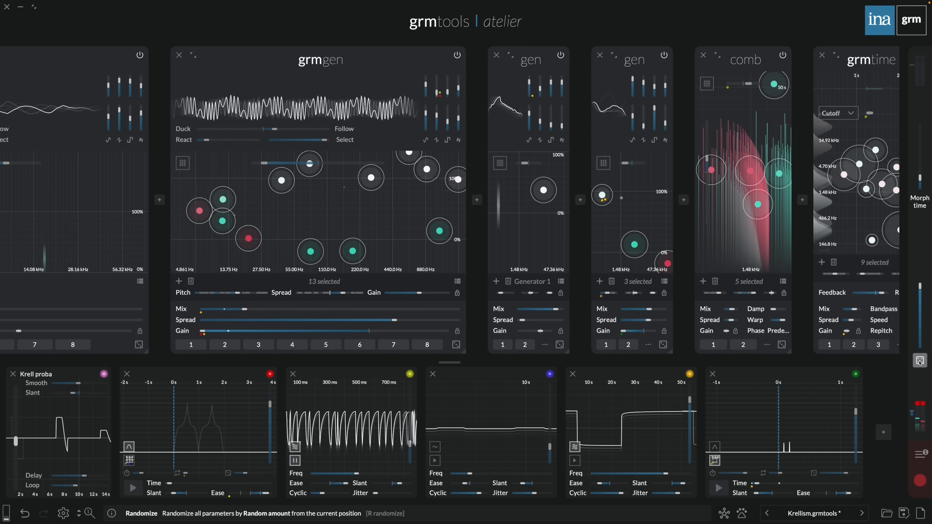
{"action": "left_click", "coordinate": [919, 361]}
{"action": "left_click", "coordinate": [919, 361]}
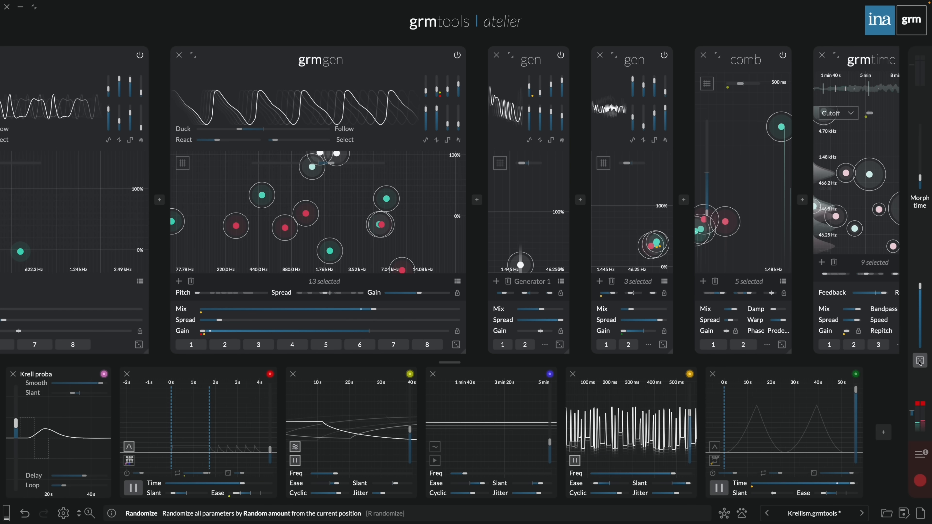
{"action": "left_click", "coordinate": [920, 362]}
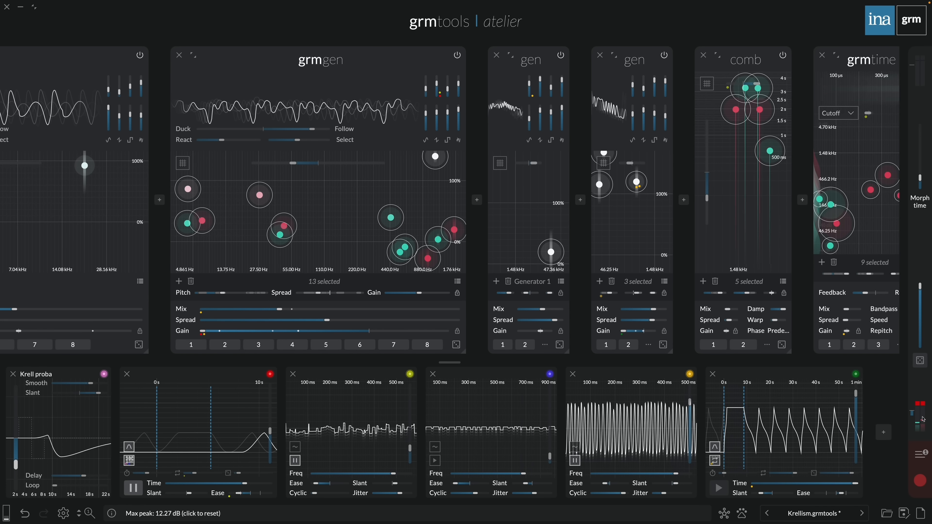
Record the Krellism patch's output and load the recording Krellism 8 Aug 2025 14.28 into a new grmplay module after the wide grmgen
{"action": "left_click", "coordinate": [918, 480]}
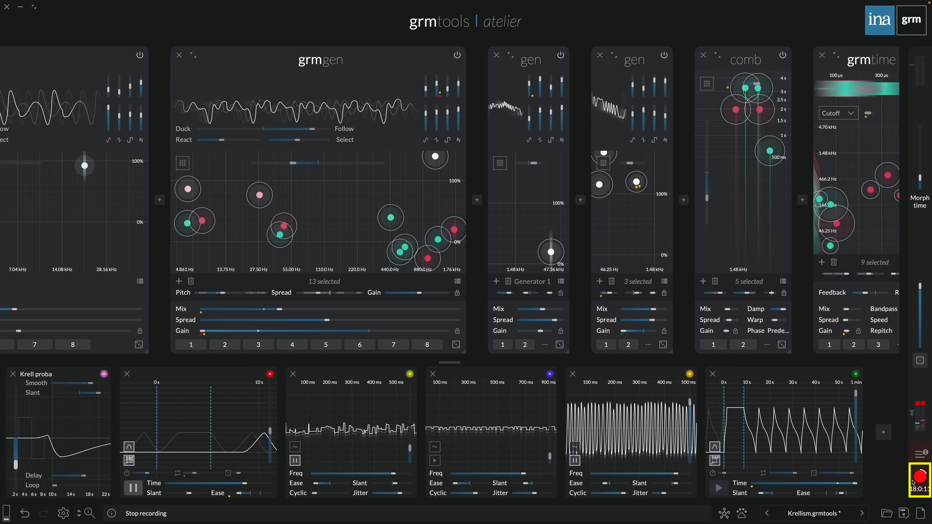
{"action": "left_click", "coordinate": [920, 454]}
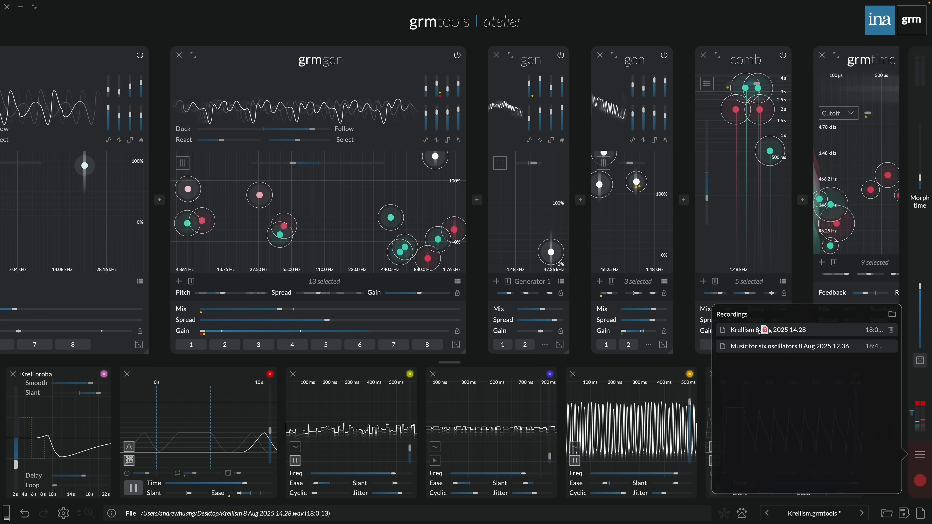
{"action": "left_click_drag", "start_coordinate": [760, 331], "coordinate": [488, 215]}
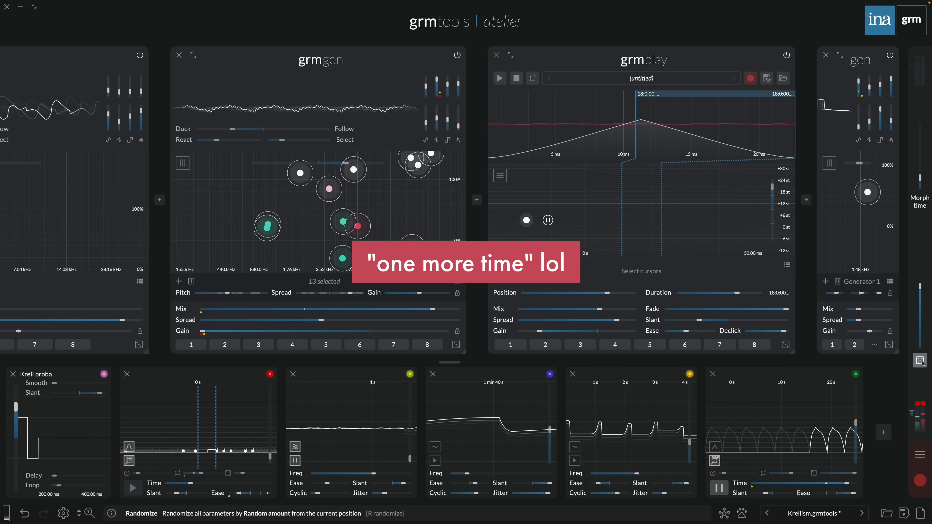
Randomize all parameters several more times with the grmplay module in the Krellism patch
{"action": "left_click", "coordinate": [920, 360]}
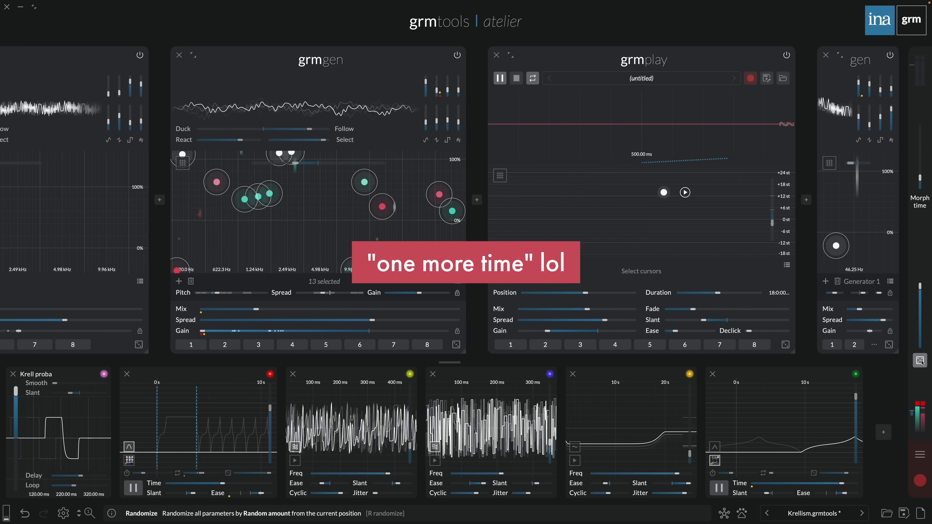
{"action": "left_click", "coordinate": [922, 363]}
{"action": "left_click", "coordinate": [921, 363]}
{"action": "left_click", "coordinate": [922, 363]}
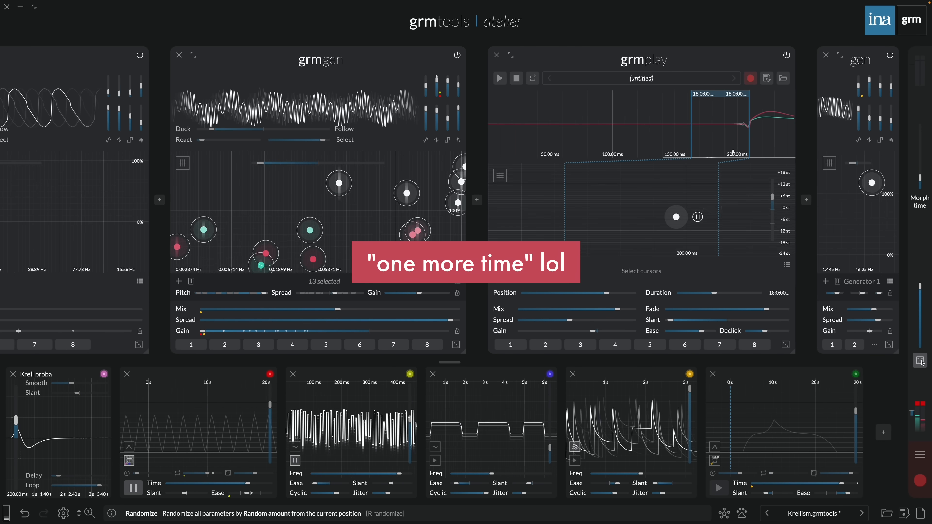
{"action": "left_click", "coordinate": [922, 363]}
{"action": "left_click", "coordinate": [922, 363]}
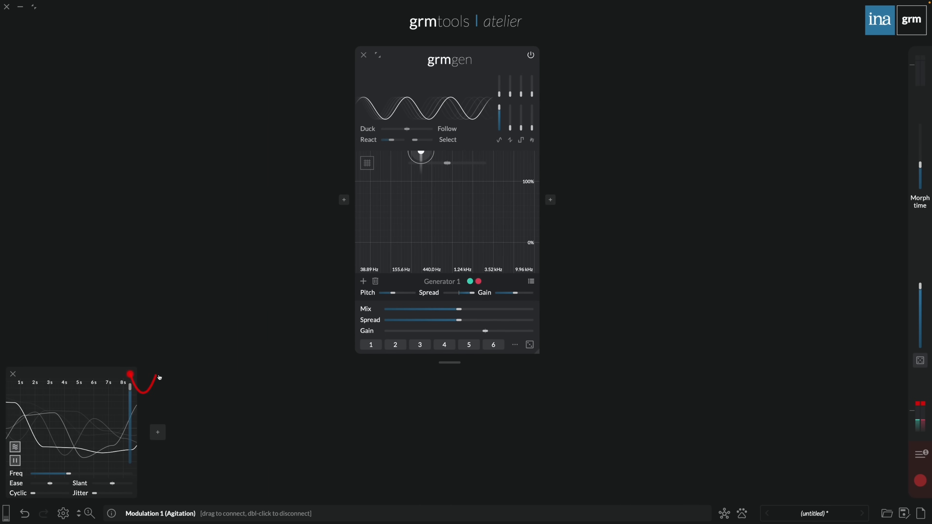
Connect the Agitation modulation to Generator 1's Pitch and set the modulation frequency to about 1.213 Hz
{"action": "left_click_drag", "start_coordinate": [236, 362], "coordinate": [393, 293]}
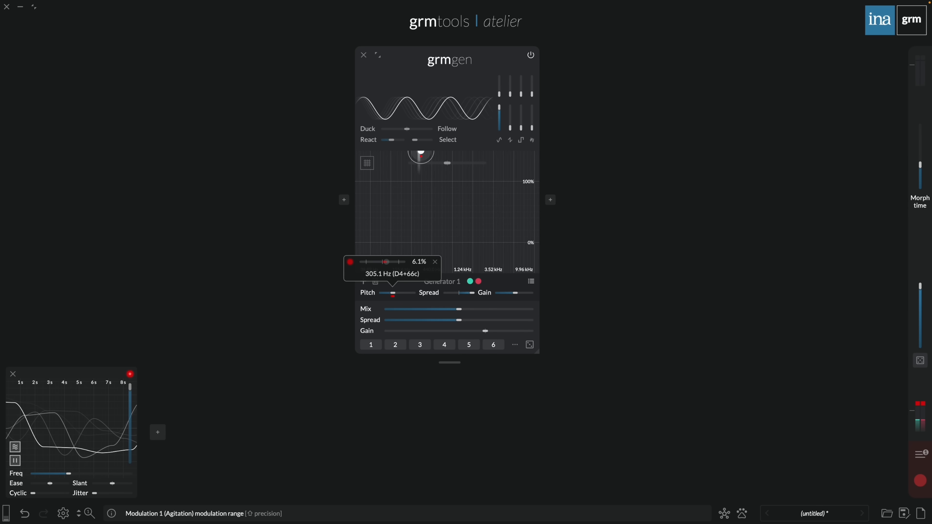
{"action": "left_click_drag", "start_coordinate": [69, 473], "coordinate": [78, 473]}
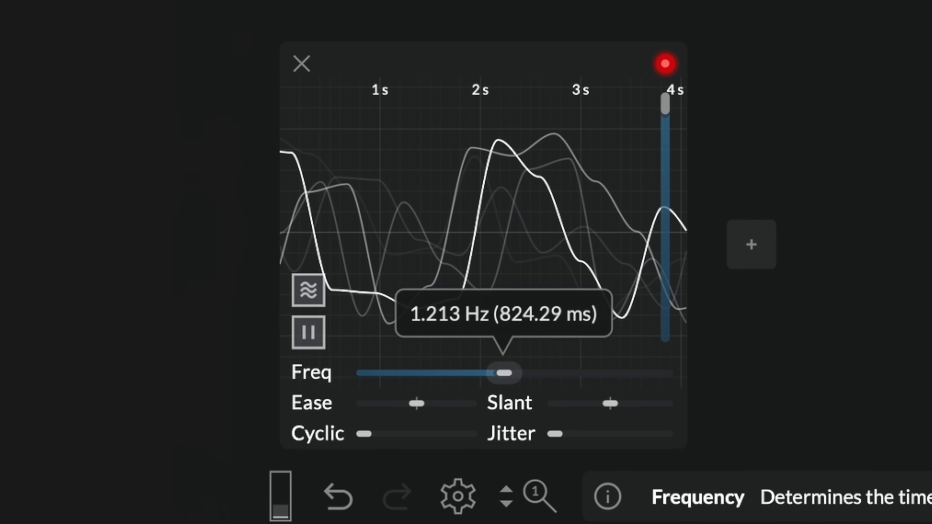
{"action": "left_click_drag", "start_coordinate": [504, 374], "coordinate": [504, 374]}
Shape the Agitation curve by adjusting its Ease, Slant and Cyclic amounts
{"action": "mouse_move", "coordinate": [426, 410]}
{"action": "mouse_move", "coordinate": [420, 409]}
{"action": "left_mouse_down"}
{"action": "mouse_move", "coordinate": [473, 409]}
{"action": "mouse_move", "coordinate": [417, 402]}
{"action": "left_mouse_up"}
{"action": "mouse_move", "coordinate": [610, 403]}
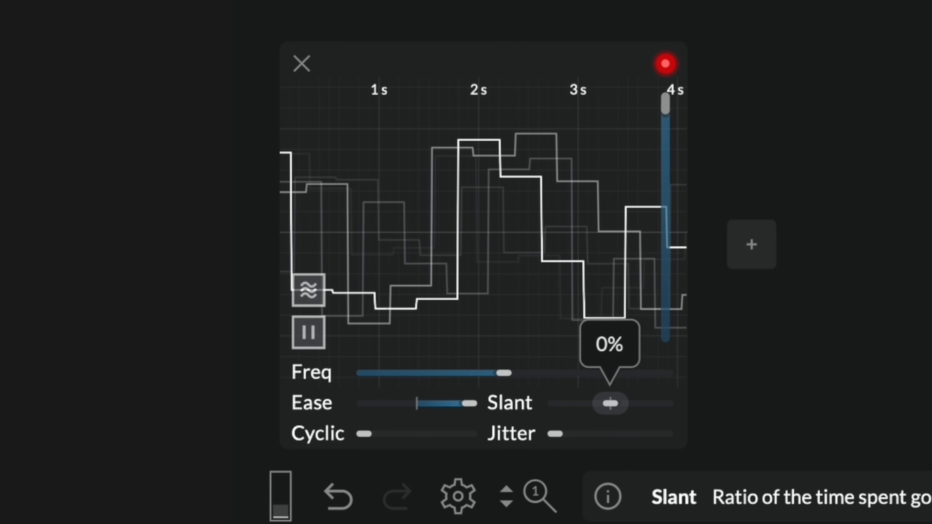
{"action": "mouse_move", "coordinate": [610, 403]}
{"action": "left_mouse_down"}
{"action": "mouse_move", "coordinate": [565, 403]}
{"action": "mouse_move", "coordinate": [638, 403]}
{"action": "mouse_move", "coordinate": [610, 404]}
{"action": "left_mouse_up"}
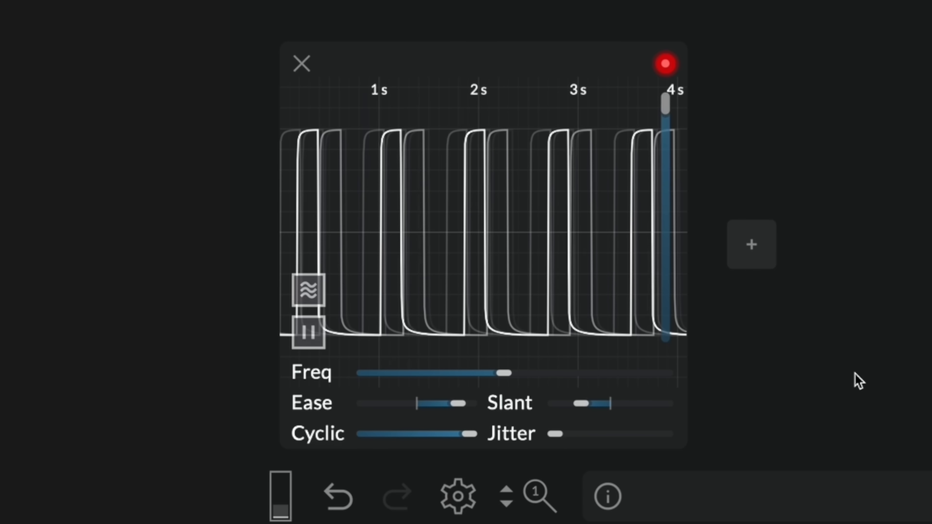
{"action": "left_click_drag", "start_coordinate": [470, 434], "coordinate": [396, 434]}
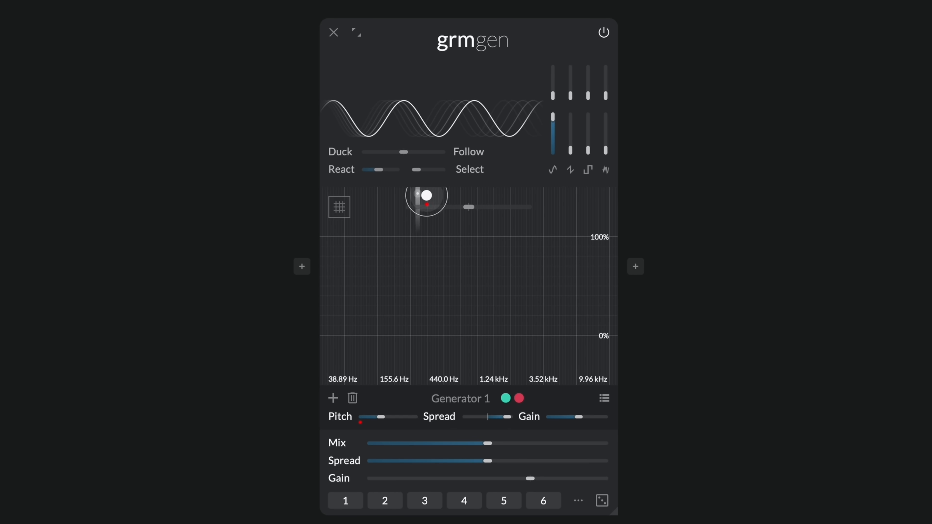
Move Generator 1 to the lower edge of grmgen's pitch field and add a second generator beside it near 440 Hz
{"action": "left_click_drag", "start_coordinate": [427, 195], "coordinate": [410, 385]}
{"action": "double_click", "coordinate": [430, 383]}
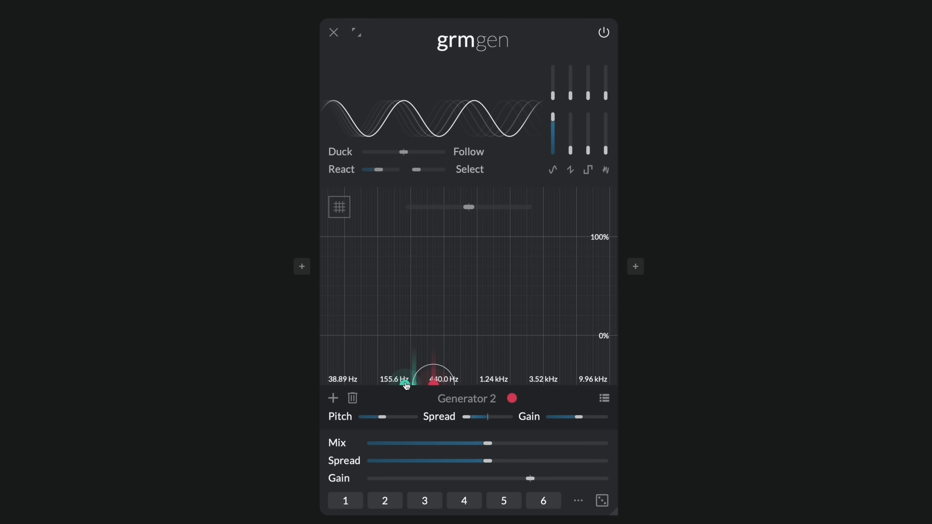
Connect the Agitation modulation to Generator 2's Pitch and adjust its modulation range
{"action": "left_click_drag", "start_coordinate": [130, 374], "coordinate": [148, 368]}
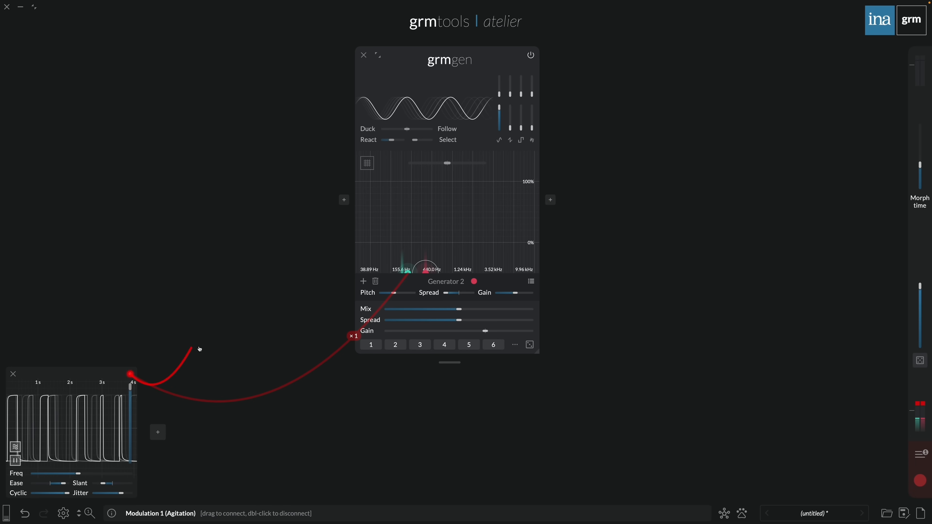
{"action": "left_click_drag", "start_coordinate": [200, 349], "coordinate": [393, 294]}
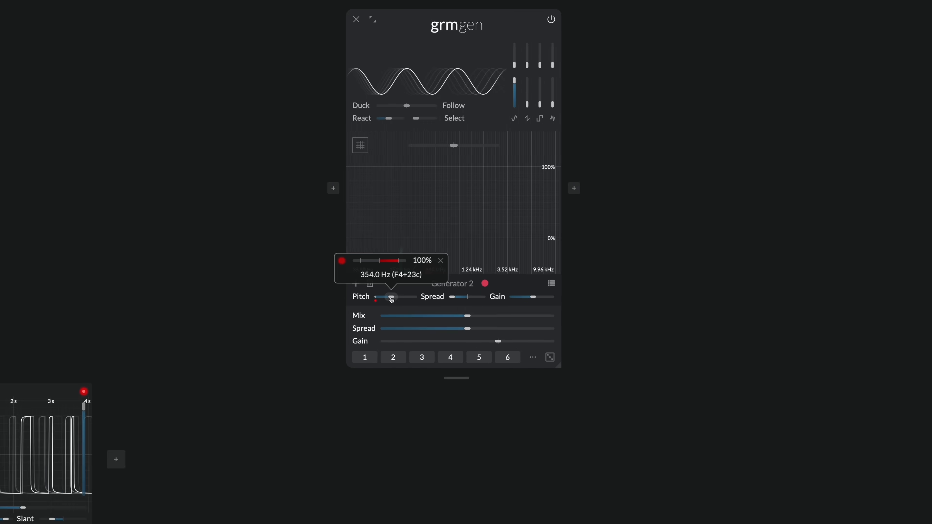
{"action": "left_click_drag", "start_coordinate": [401, 262], "coordinate": [398, 261]}
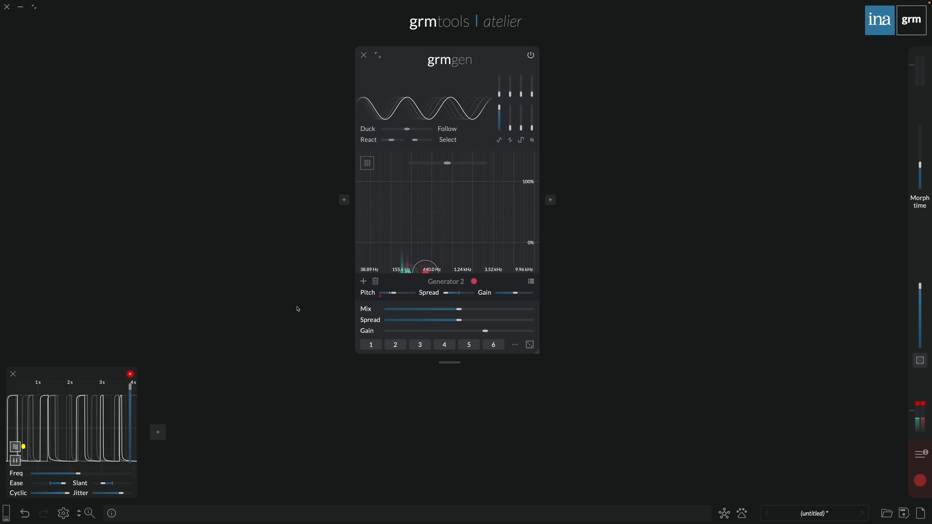
Switch the Agitation modulation from multiple independent curves to one curve shared by both generators
{"action": "left_click", "coordinate": [14, 448]}
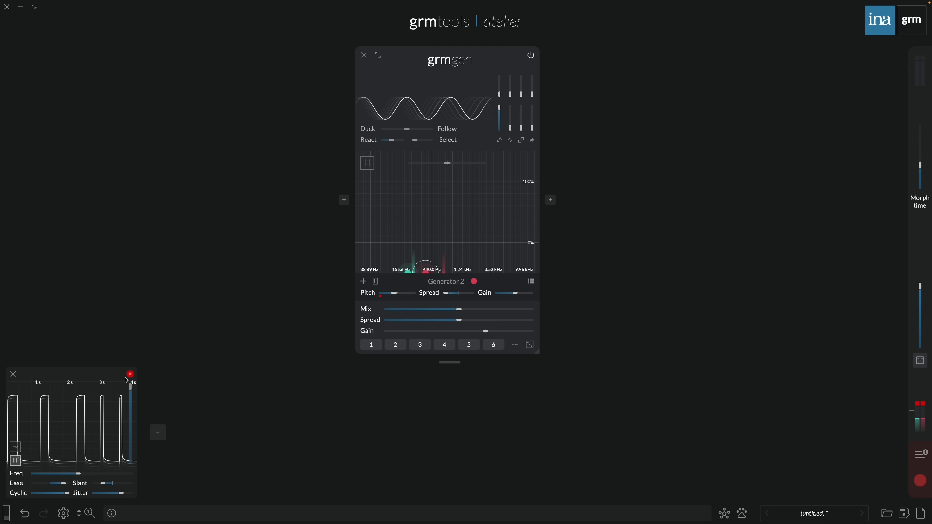
{"action": "mouse_move", "coordinate": [130, 375]}
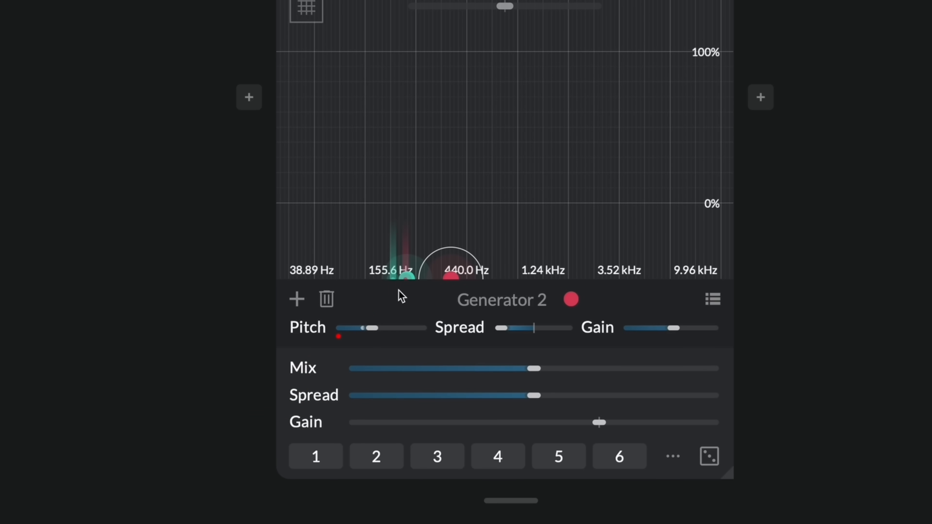
{"action": "mouse_move", "coordinate": [381, 330]}
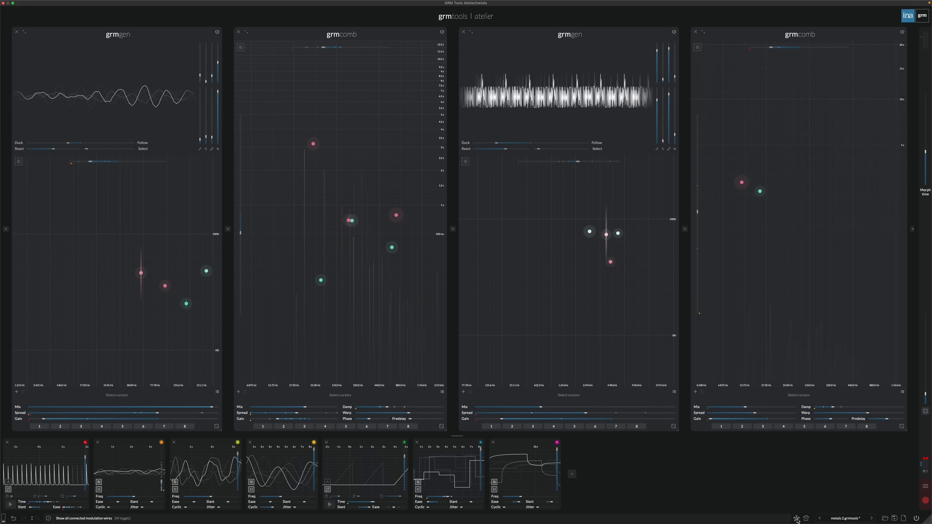
Show all connected modulation wires in the metals 2 patch
{"action": "left_click", "coordinate": [796, 519]}
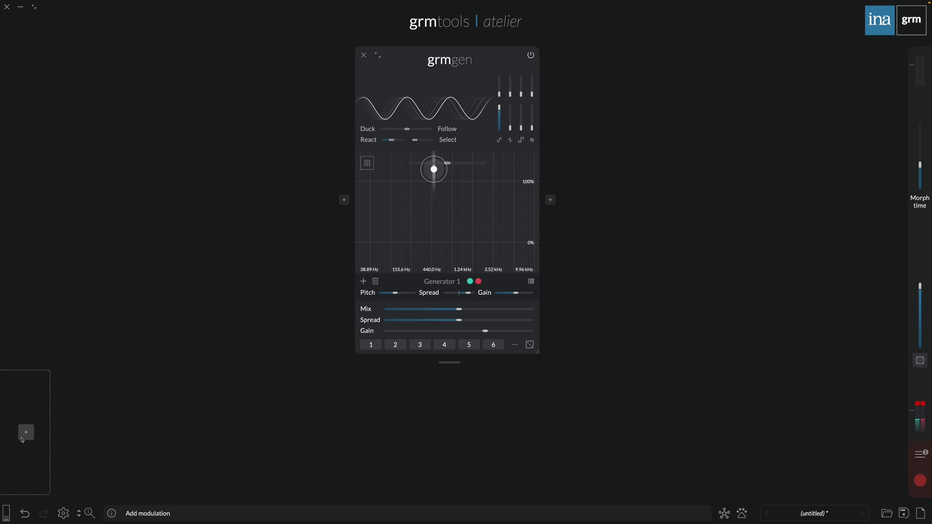
Add a Peak modulation, connect it to Generator 1's Pitch with a 100% range, and trigger the envelope
{"action": "left_click", "coordinate": [26, 433]}
{"action": "left_click", "coordinate": [101, 381]}
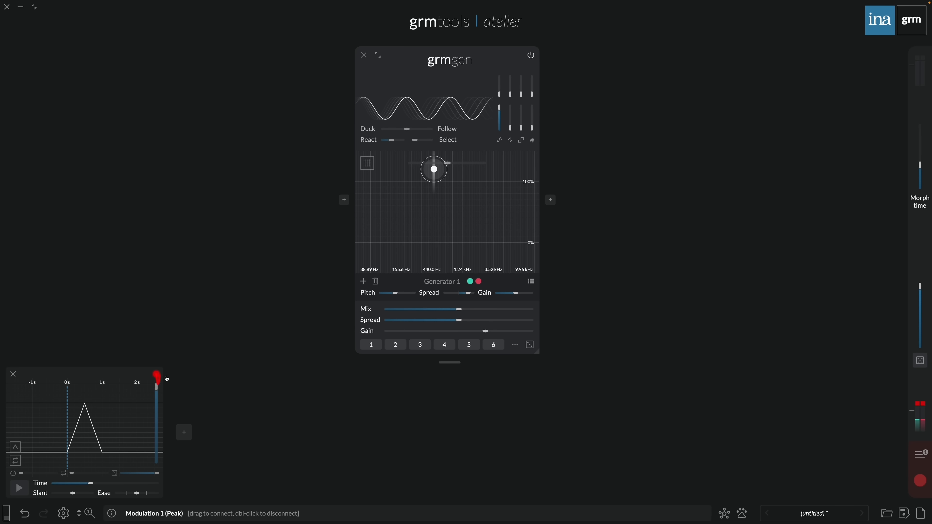
{"action": "left_click_drag", "start_coordinate": [298, 355], "coordinate": [396, 293]}
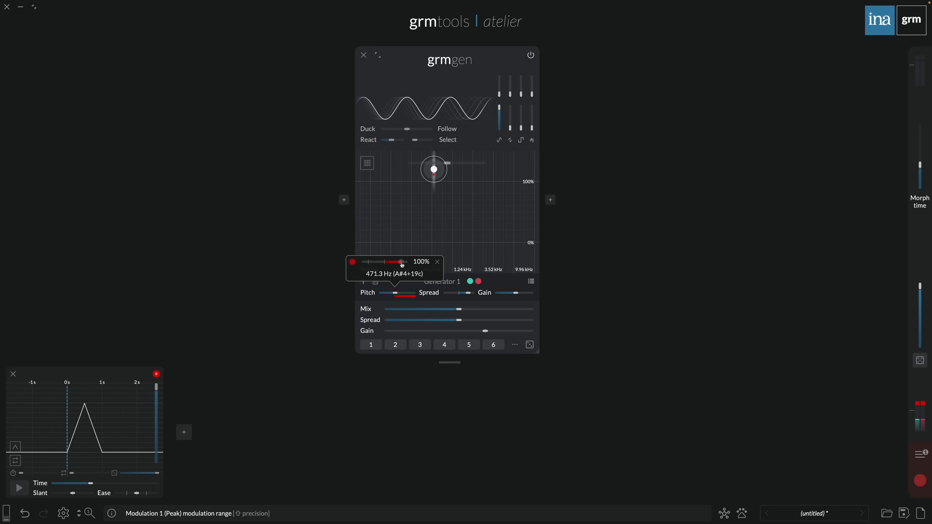
{"action": "left_click", "coordinate": [19, 489]}
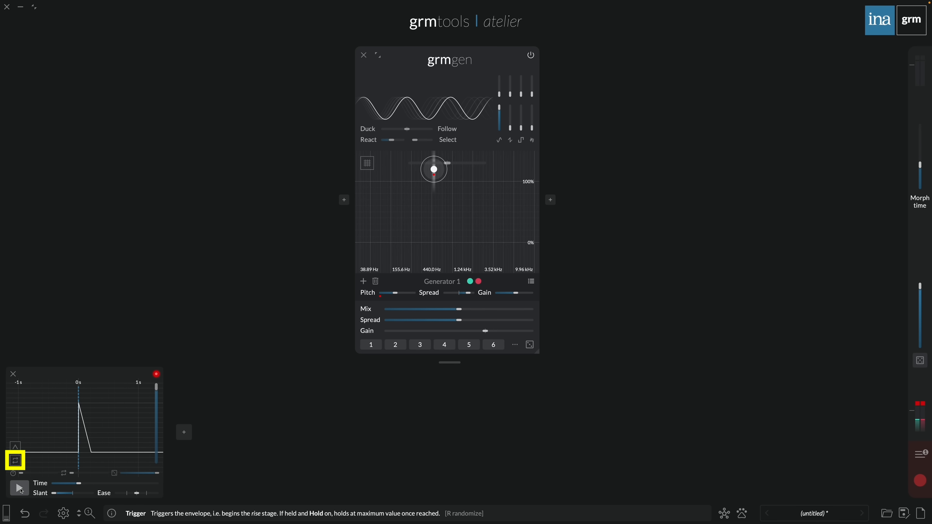
Turn off Hold on the Peak envelope and set it to loop
{"action": "left_click", "coordinate": [16, 461]}
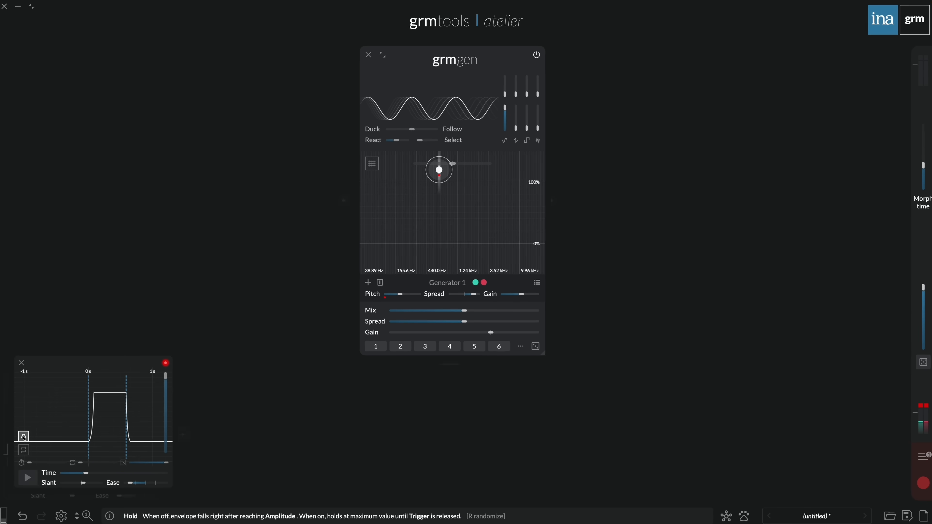
{"action": "left_click", "coordinate": [15, 447]}
{"action": "left_click", "coordinate": [15, 460]}
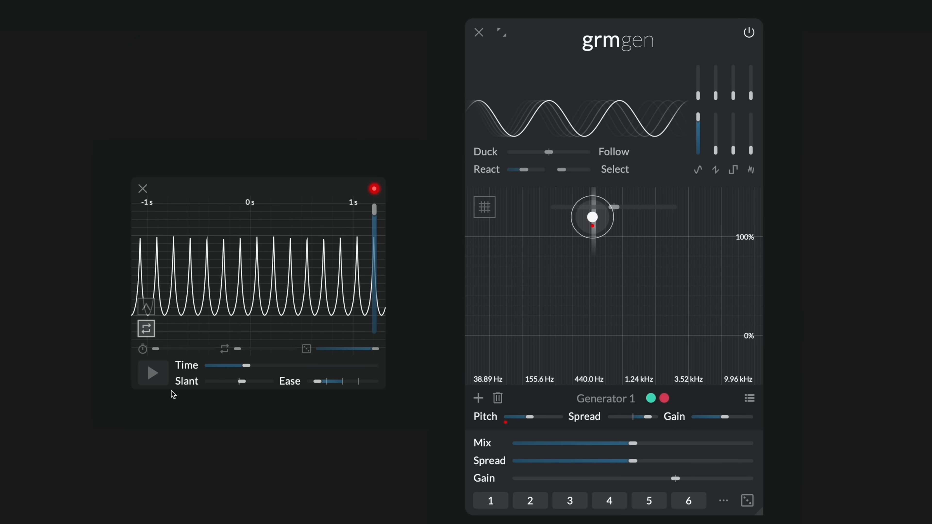
Set the Peak envelope's delay to about 192 ms, lengthen its Time, and increase the delay further
{"action": "left_click_drag", "start_coordinate": [156, 349], "coordinate": [171, 349]}
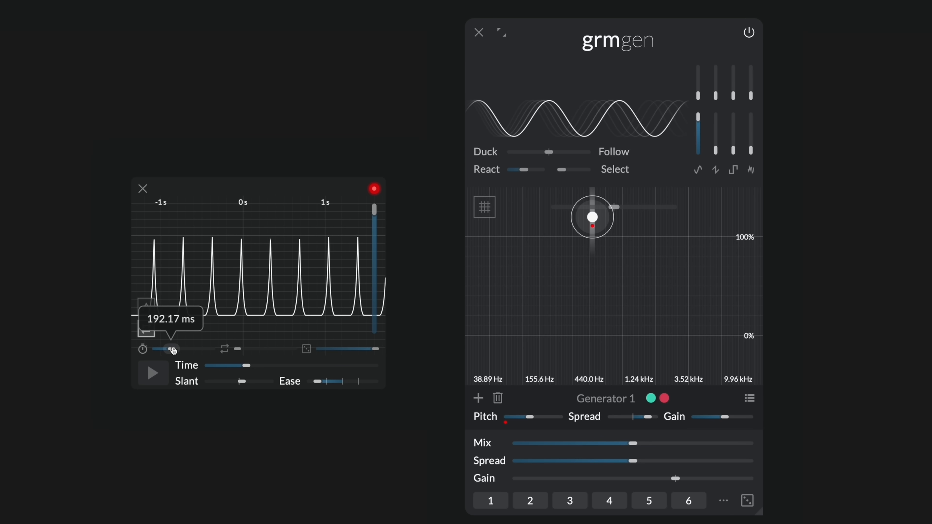
{"action": "left_click_drag", "start_coordinate": [247, 365], "coordinate": [260, 365]}
{"action": "left_click_drag", "start_coordinate": [261, 365], "coordinate": [261, 366]}
{"action": "mouse_move", "coordinate": [171, 348]}
{"action": "left_mouse_down"}
{"action": "mouse_move", "coordinate": [155, 348]}
{"action": "mouse_move", "coordinate": [184, 348]}
{"action": "left_mouse_up"}
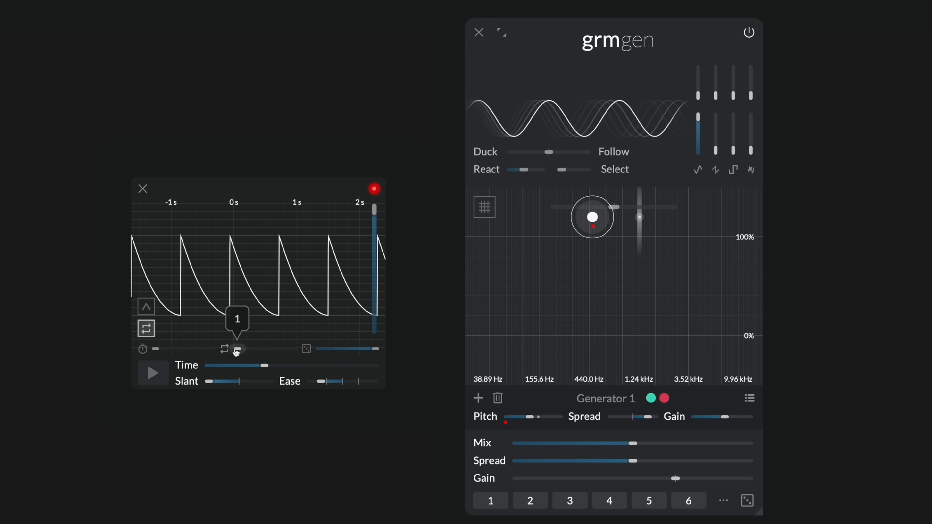
Raise the Peak envelope's repeat count above 1 and reduce its trigger probability
{"action": "left_click_drag", "start_coordinate": [238, 349], "coordinate": [293, 349]}
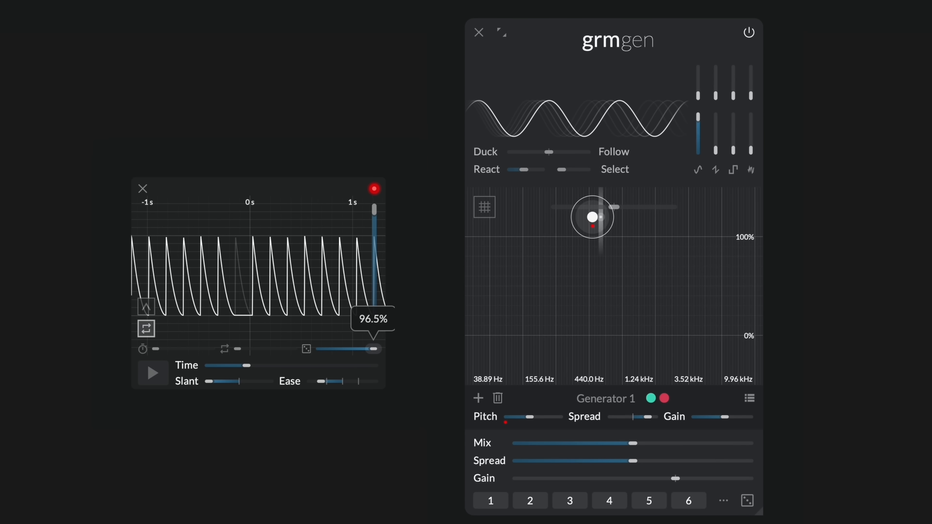
{"action": "mouse_move", "coordinate": [372, 349]}
{"action": "left_mouse_down"}
{"action": "mouse_move", "coordinate": [333, 349]}
{"action": "mouse_move", "coordinate": [341, 349]}
{"action": "left_mouse_up"}
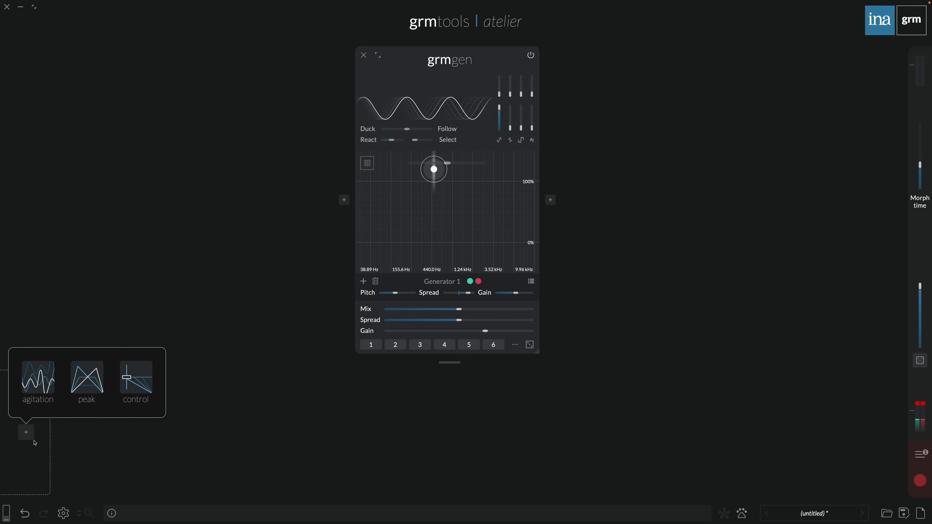
Add a Control modulation, lengthen its Smooth time beyond about 462 ms, and move its value slider to test the response
{"action": "left_click", "coordinate": [136, 382]}
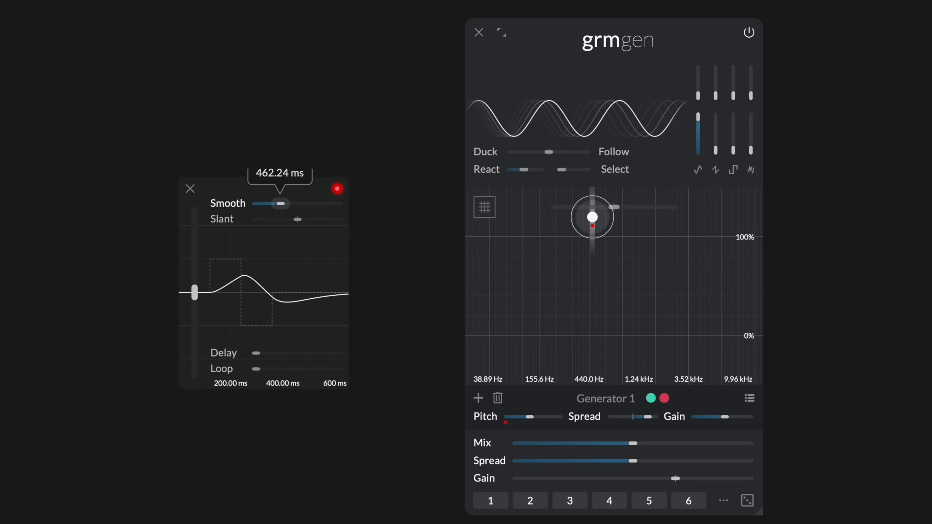
{"action": "left_click_drag", "start_coordinate": [281, 203], "coordinate": [280, 204]}
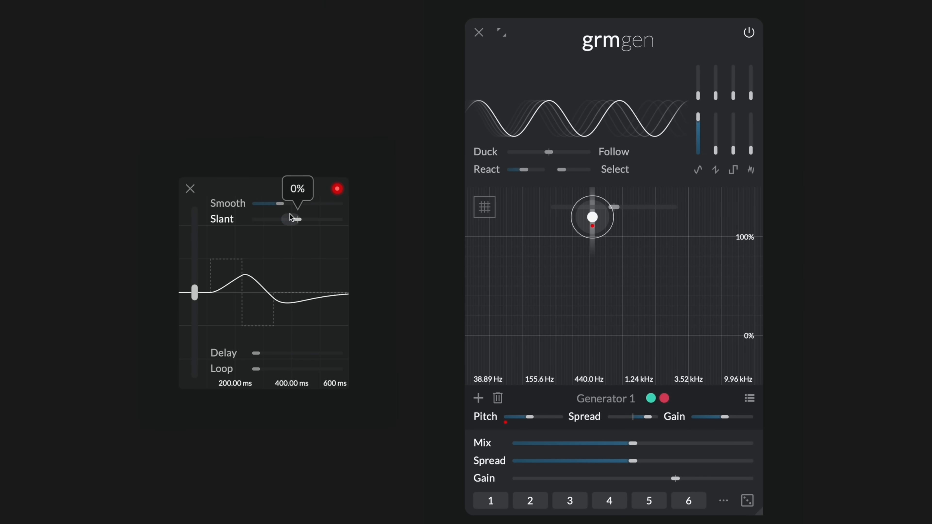
{"action": "mouse_move", "coordinate": [198, 291]}
{"action": "left_mouse_down"}
{"action": "mouse_move", "coordinate": [194, 259]}
{"action": "mouse_move", "coordinate": [195, 304]}
{"action": "mouse_move", "coordinate": [195, 247]}
{"action": "mouse_move", "coordinate": [194, 312]}
{"action": "mouse_move", "coordinate": [195, 268]}
{"action": "mouse_move", "coordinate": [195, 291]}
{"action": "left_mouse_up"}
{"action": "left_click_drag", "start_coordinate": [280, 203], "coordinate": [298, 203]}
{"action": "mouse_move", "coordinate": [195, 291]}
{"action": "left_mouse_down"}
{"action": "mouse_move", "coordinate": [195, 256]}
{"action": "mouse_move", "coordinate": [194, 302]}
{"action": "left_mouse_up"}
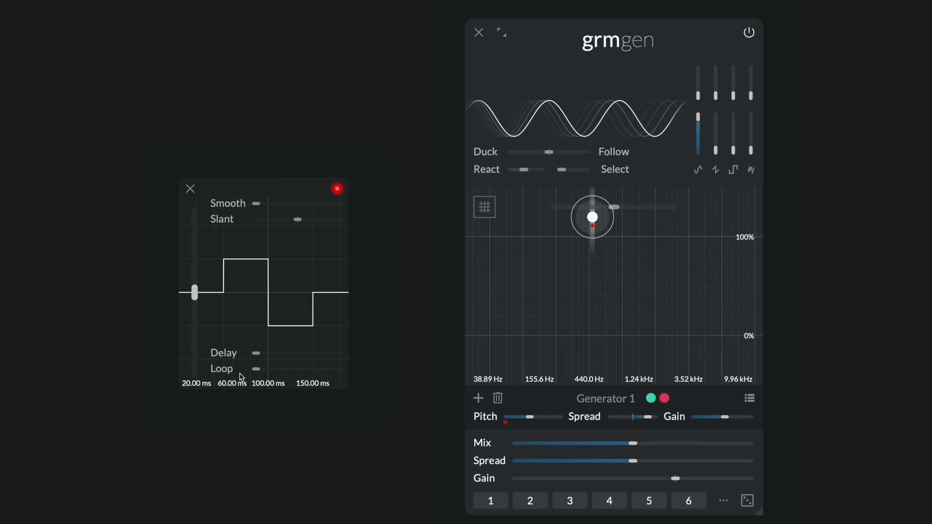
Increase the Control modulation's Delay and Loop amounts, moving its value slider to test the response
{"action": "mouse_move", "coordinate": [257, 360]}
{"action": "left_click_drag", "start_coordinate": [256, 353], "coordinate": [264, 353]}
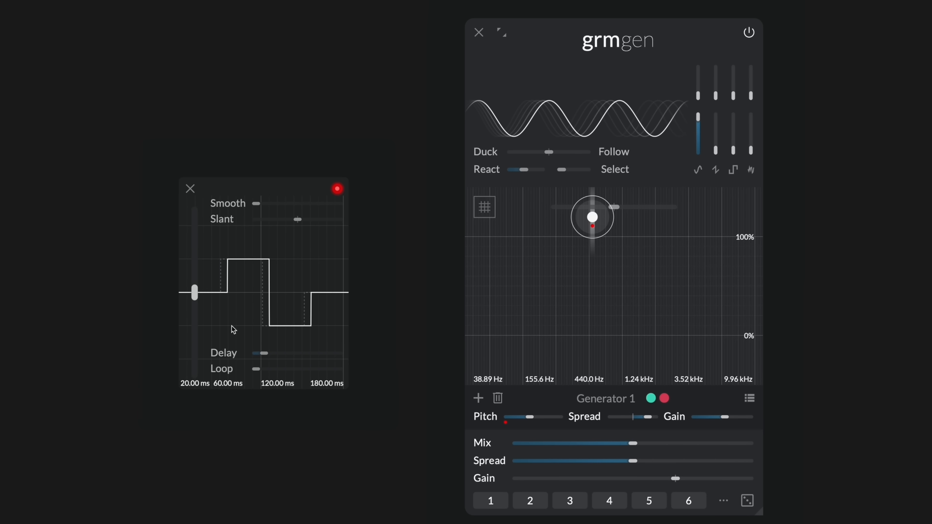
{"action": "mouse_move", "coordinate": [195, 303]}
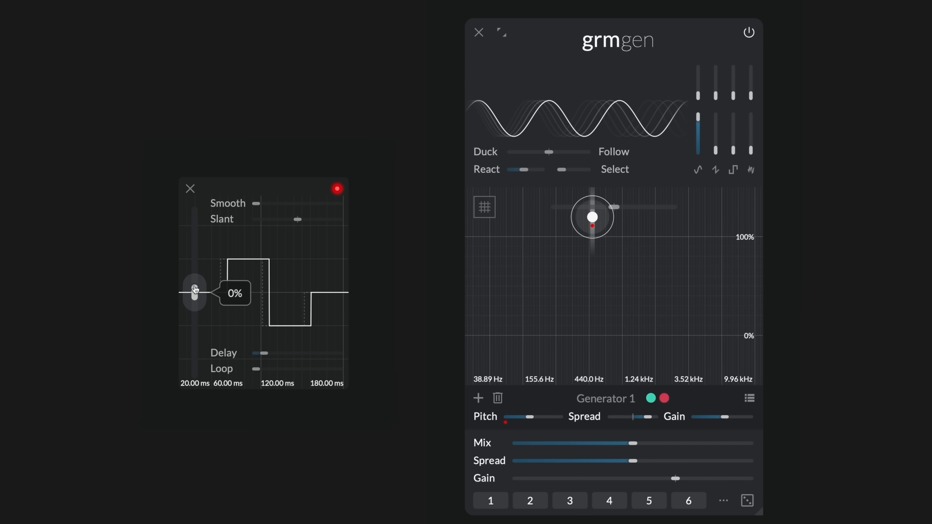
{"action": "mouse_move", "coordinate": [194, 292]}
{"action": "left_mouse_down"}
{"action": "mouse_move", "coordinate": [195, 266]}
{"action": "mouse_move", "coordinate": [195, 275]}
{"action": "left_mouse_up"}
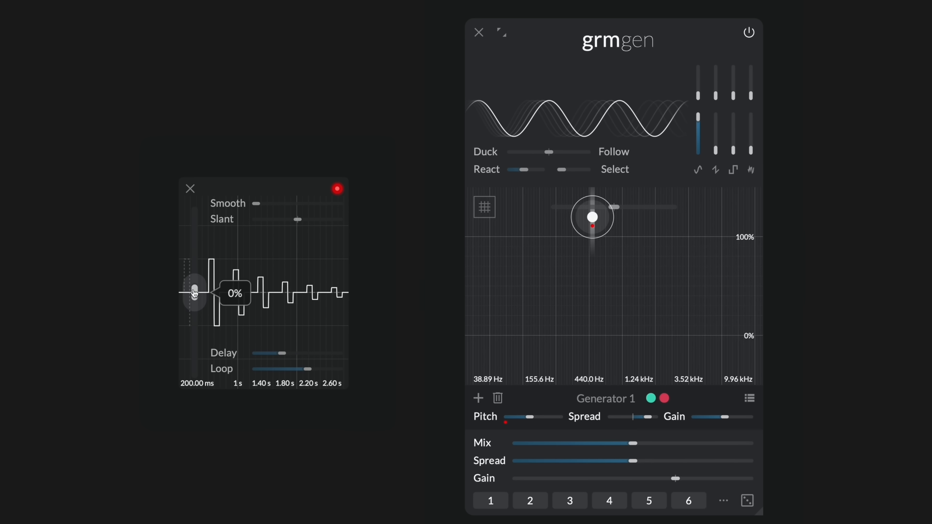
{"action": "left_click_drag", "start_coordinate": [194, 293], "coordinate": [194, 280]}
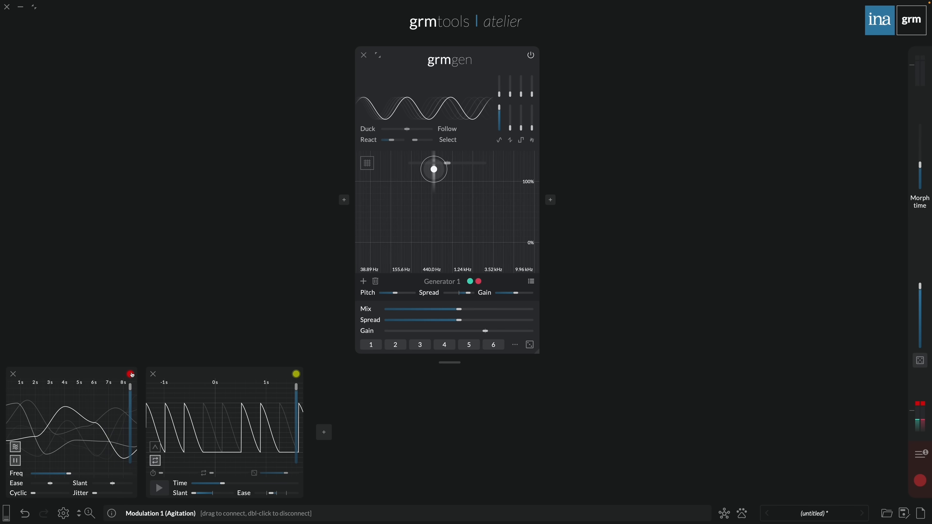
Connect the Agitation modulation to the generator cursor at a reduced amount, and connect the Peak envelope to the same cursor
{"action": "left_click_drag", "start_coordinate": [144, 364], "coordinate": [438, 172]}
{"action": "left_click_drag", "start_coordinate": [131, 387], "coordinate": [130, 447]}
{"action": "left_click_drag", "start_coordinate": [298, 376], "coordinate": [434, 170]}
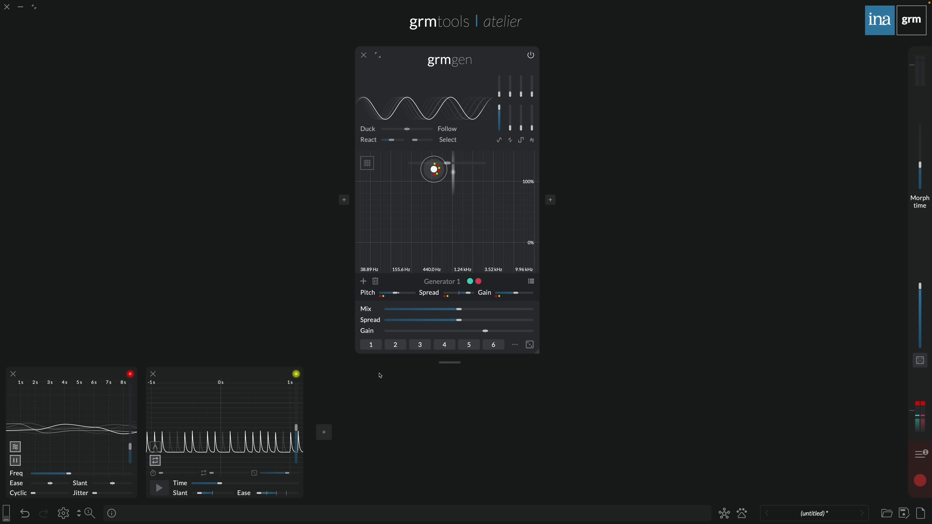
Connect the Agitation modulation to the Peak envelope's Time
{"action": "mouse_move", "coordinate": [394, 294]}
{"action": "key", "text": "Tab"}
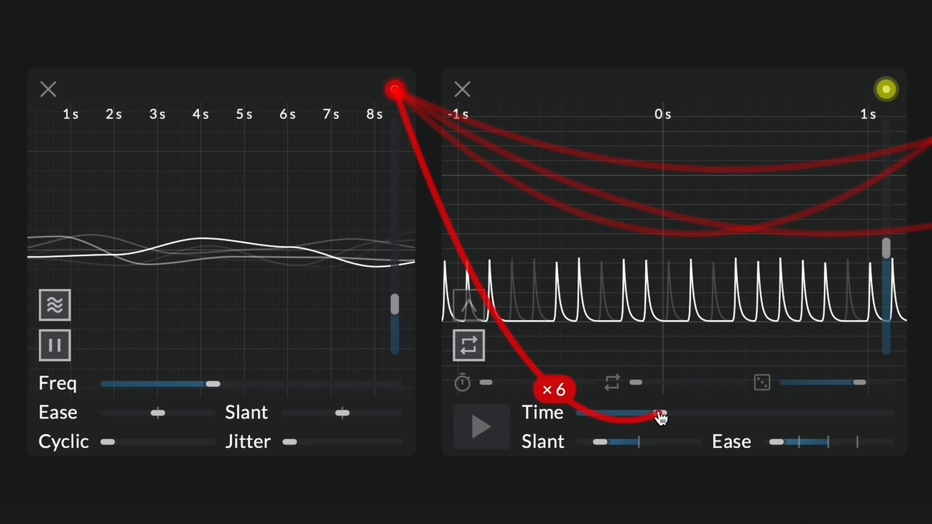
{"action": "left_click_drag", "start_coordinate": [661, 416], "coordinate": [659, 414]}
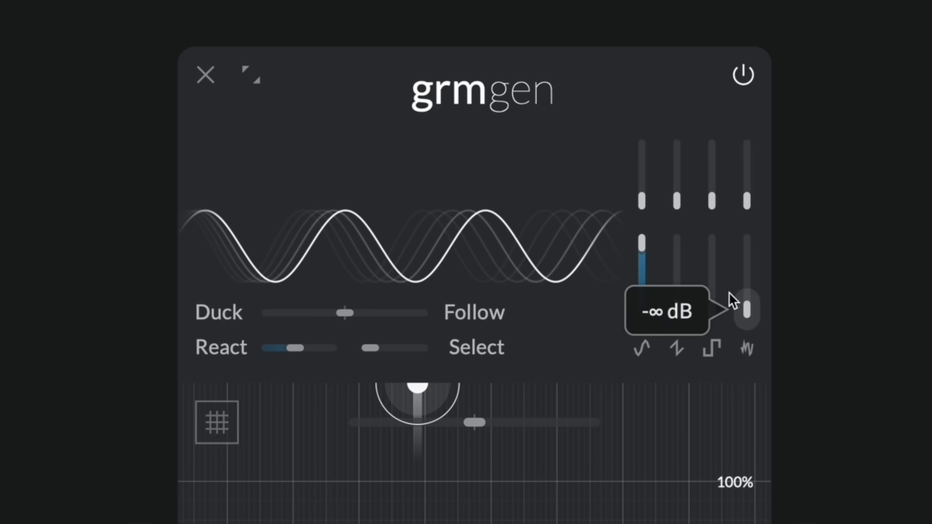
Rebalance grmgen's waveform levels by lowering the sine and raising the noise, and shift the Duck/Follow balance toward Follow
{"action": "mouse_move", "coordinate": [555, 117]}
{"action": "left_click_drag", "start_coordinate": [638, 247], "coordinate": [640, 319]}
{"action": "mouse_move", "coordinate": [677, 312]}
{"action": "left_mouse_down"}
{"action": "mouse_move", "coordinate": [677, 243]}
{"action": "mouse_move", "coordinate": [677, 315]}
{"action": "left_mouse_up"}
{"action": "left_click_drag", "start_coordinate": [711, 312], "coordinate": [747, 245]}
{"action": "left_click_drag", "start_coordinate": [747, 201], "coordinate": [747, 179]}
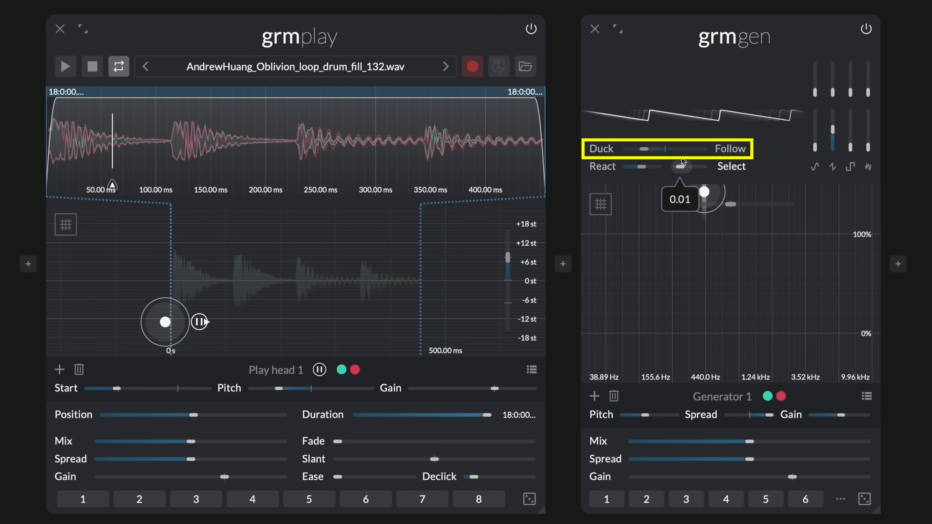
{"action": "left_click_drag", "start_coordinate": [650, 151], "coordinate": [694, 149]}
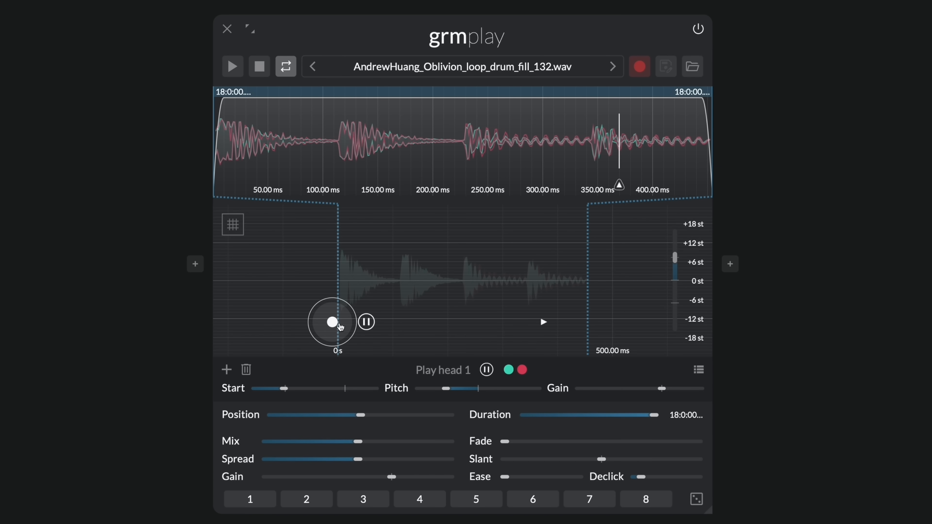
Raise the pitch of grmplay's first play head, add a second play head, and reposition both in the display
{"action": "left_click_drag", "start_coordinate": [332, 321], "coordinate": [335, 303]}
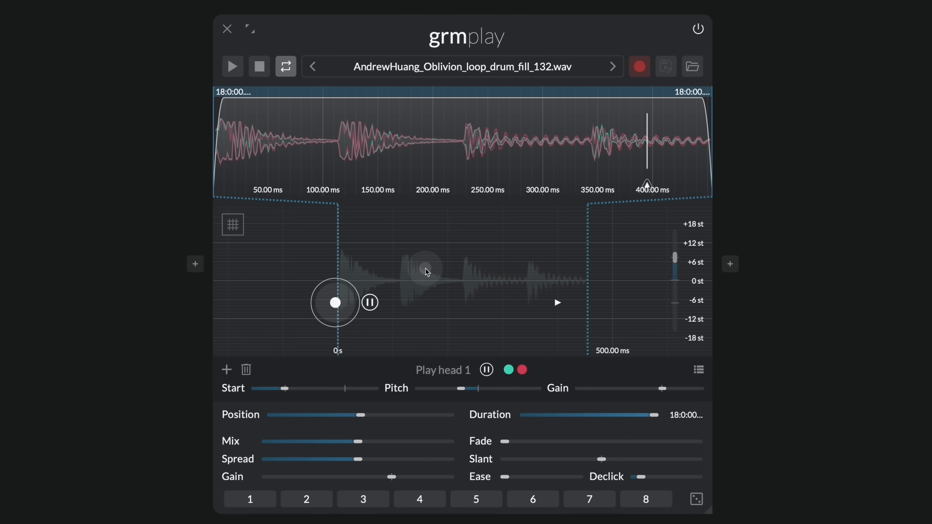
{"action": "left_click", "coordinate": [425, 269]}
{"action": "left_click", "coordinate": [459, 269]}
{"action": "left_click_drag", "start_coordinate": [425, 269], "coordinate": [478, 256]}
{"action": "left_click_drag", "start_coordinate": [335, 305], "coordinate": [371, 329]}
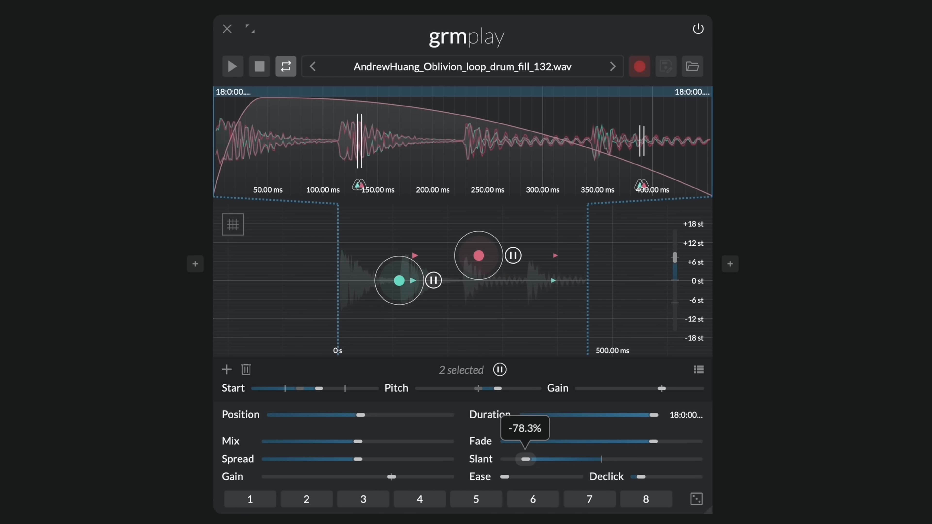
Reshape grmplay's playback region by shortening its Duration, shifting its Position, and adjusting the envelope's Slant and Ease
{"action": "left_click_drag", "start_coordinate": [525, 459], "coordinate": [684, 459]}
{"action": "left_click_drag", "start_coordinate": [654, 415], "coordinate": [573, 415]}
{"action": "mouse_move", "coordinate": [361, 414]}
{"action": "left_mouse_down"}
{"action": "mouse_move", "coordinate": [400, 414]}
{"action": "mouse_move", "coordinate": [309, 415]}
{"action": "mouse_move", "coordinate": [352, 415]}
{"action": "left_mouse_up"}
{"action": "left_click_drag", "start_coordinate": [573, 415], "coordinate": [549, 415]}
{"action": "left_click_drag", "start_coordinate": [352, 415], "coordinate": [376, 415]}
{"action": "left_click_drag", "start_coordinate": [504, 477], "coordinate": [552, 477]}
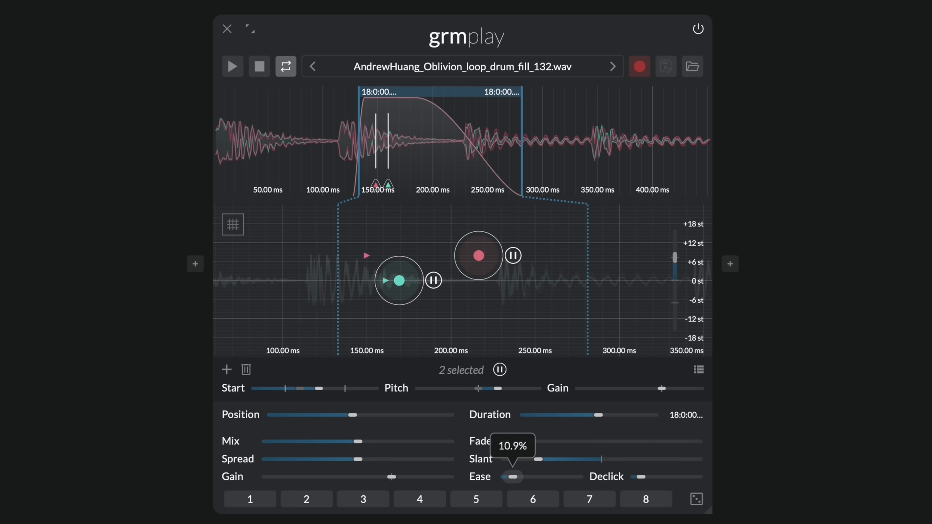
Vary the pitch of both grmplay play heads, toggle playback, and reposition the second play head
{"action": "left_click_drag", "start_coordinate": [497, 388], "coordinate": [447, 388]}
{"action": "left_click", "coordinate": [232, 67]}
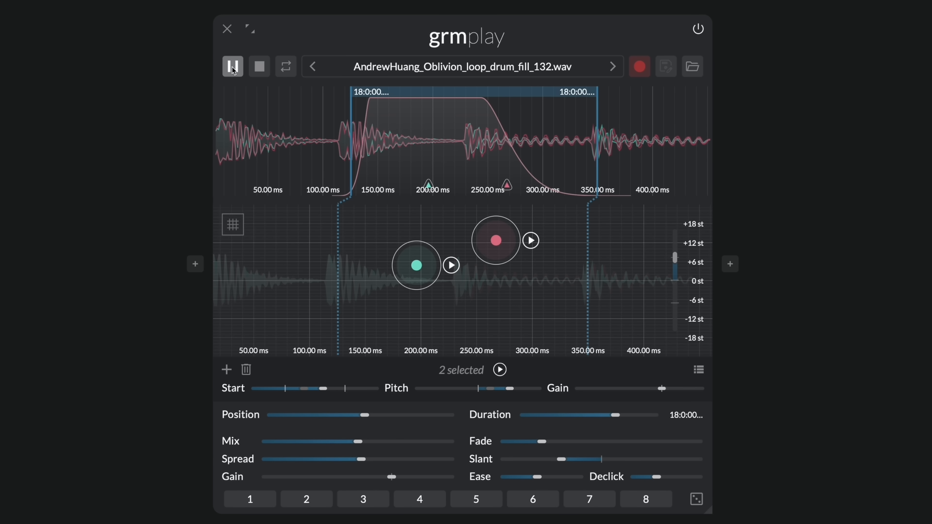
{"action": "left_click", "coordinate": [231, 68]}
{"action": "left_click", "coordinate": [231, 68]}
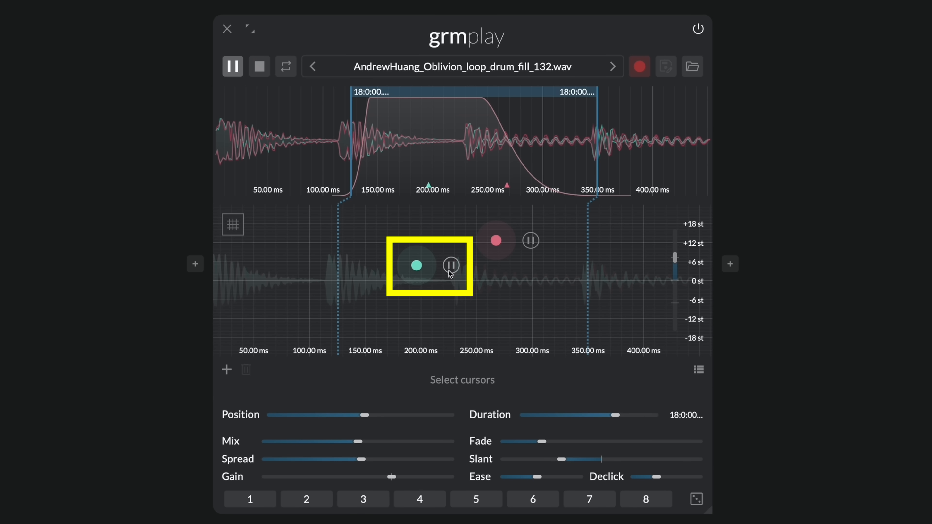
{"action": "left_click_drag", "start_coordinate": [503, 243], "coordinate": [455, 245]}
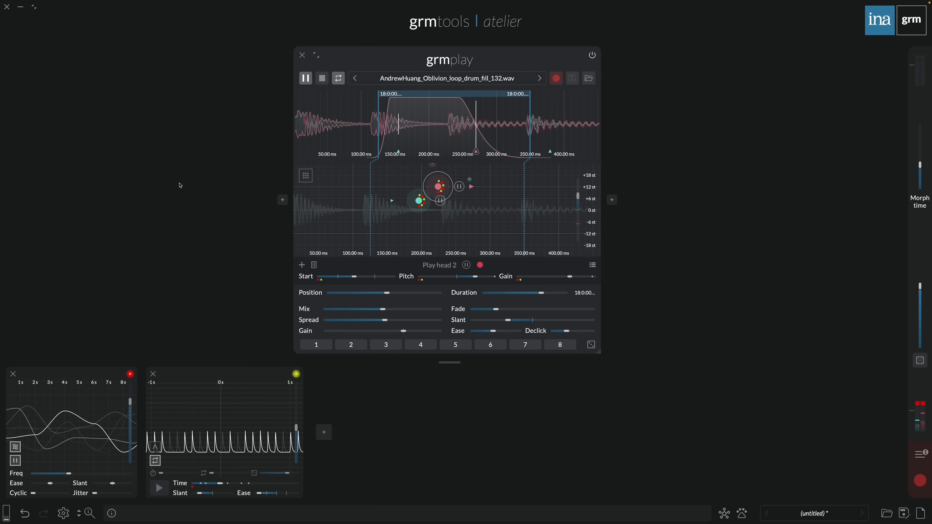
Add a third modulation of type Agitation, connect it to grmplay's Duration, and adjust the Freq of the Agitation modulations
{"action": "left_click", "coordinate": [323, 432]}
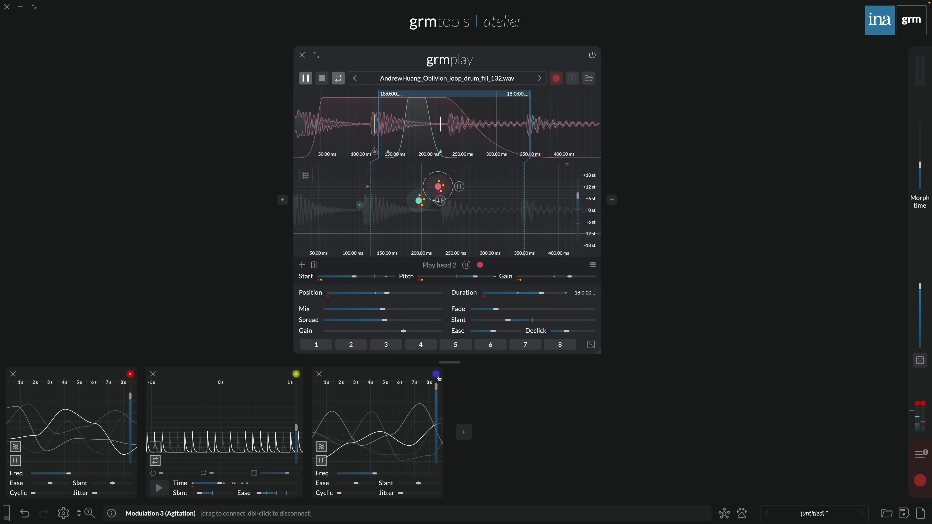
{"action": "left_click_drag", "start_coordinate": [545, 288], "coordinate": [542, 293]}
{"action": "mouse_move", "coordinate": [68, 474]}
{"action": "left_mouse_down"}
{"action": "mouse_move", "coordinate": [93, 473]}
{"action": "mouse_move", "coordinate": [66, 473]}
{"action": "left_mouse_up"}
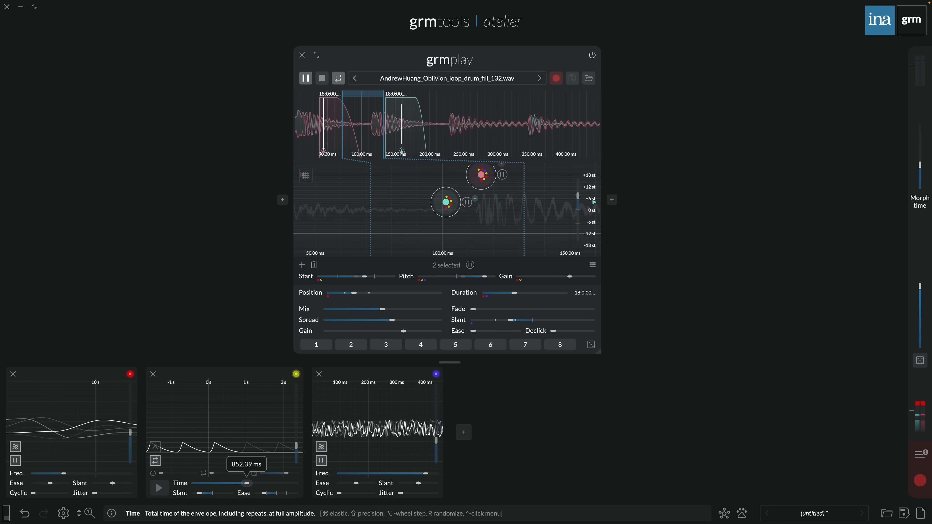
{"action": "left_click_drag", "start_coordinate": [426, 474], "coordinate": [392, 474]}
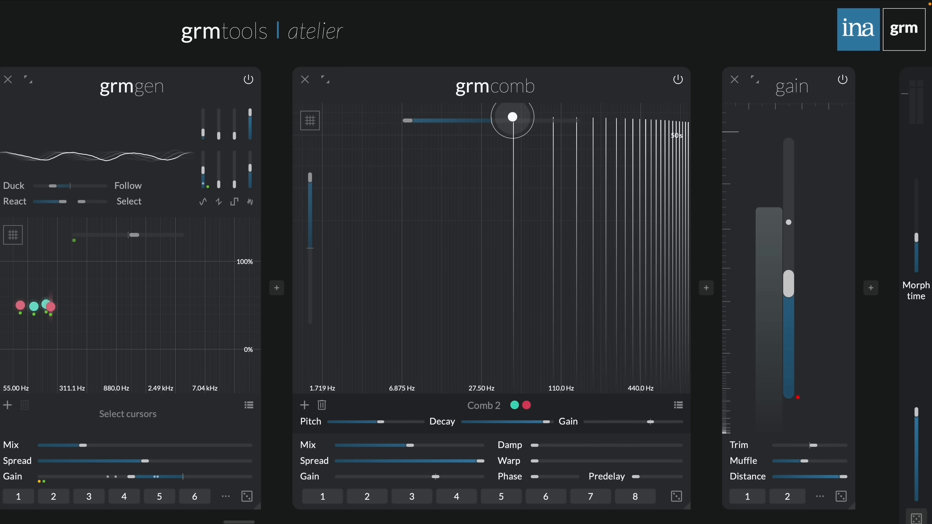
Shift grmcomb's comb frequencies and raise its Warp and Damp
{"action": "left_click_drag", "start_coordinate": [375, 125], "coordinate": [398, 130]}
{"action": "left_click_drag", "start_coordinate": [535, 461], "coordinate": [661, 461]}
{"action": "left_click_drag", "start_coordinate": [535, 446], "coordinate": [572, 445]}
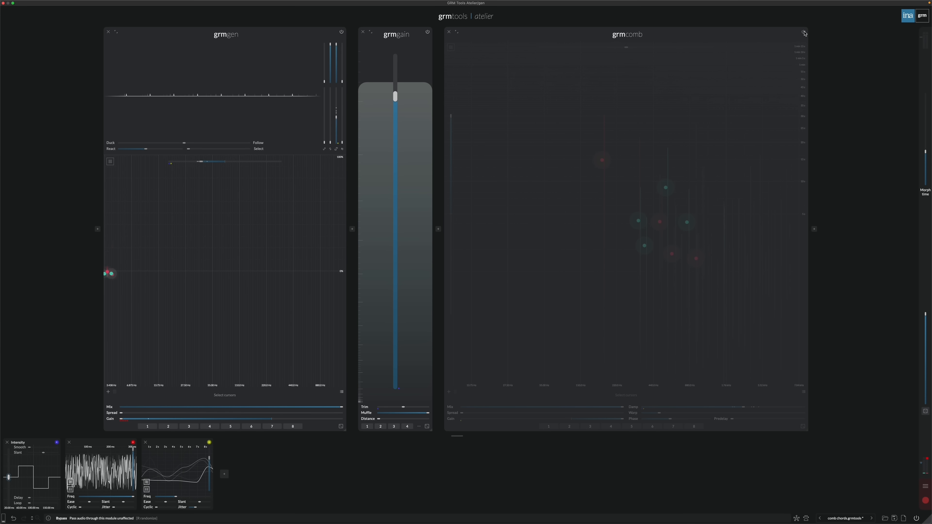
Toggle the bypass of grmcomb in the comb chords patch and raise the first grmgain's level in the ten-modulator patch
{"action": "left_click", "coordinate": [804, 32]}
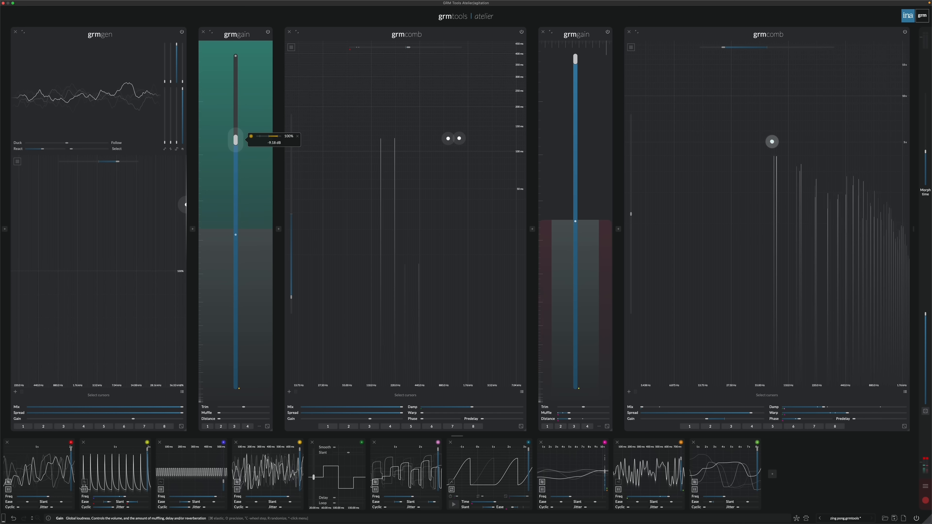
{"action": "left_click_drag", "start_coordinate": [236, 140], "coordinate": [235, 108]}
{"action": "mouse_move", "coordinate": [577, 61]}
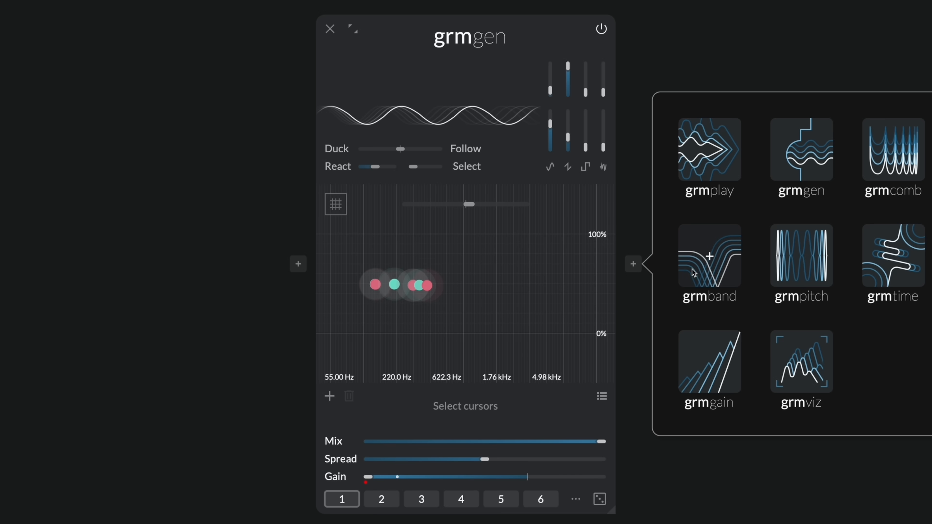
Add a grmband module after grmgen, widen Band 1, and fine-tune its Pitch
{"action": "left_click", "coordinate": [718, 272]}
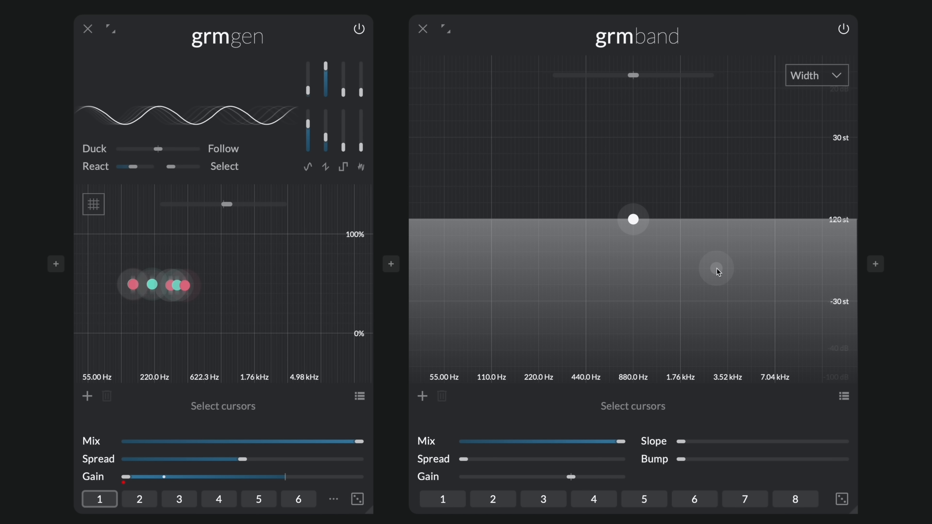
{"action": "left_click", "coordinate": [640, 214]}
{"action": "mouse_move", "coordinate": [666, 413]}
{"action": "mouse_move", "coordinate": [651, 415]}
{"action": "left_mouse_down"}
{"action": "mouse_move", "coordinate": [619, 414]}
{"action": "mouse_move", "coordinate": [685, 415]}
{"action": "left_mouse_up"}
{"action": "mouse_move", "coordinate": [503, 415]}
{"action": "left_mouse_down"}
{"action": "mouse_move", "coordinate": [483, 415]}
{"action": "mouse_move", "coordinate": [497, 415]}
{"action": "left_mouse_up"}
Raise grmband's Slope and increase its Bump to about 1.201x
{"action": "left_click_drag", "start_coordinate": [681, 441], "coordinate": [756, 441]}
{"action": "left_click_drag", "start_coordinate": [681, 465], "coordinate": [771, 459]}
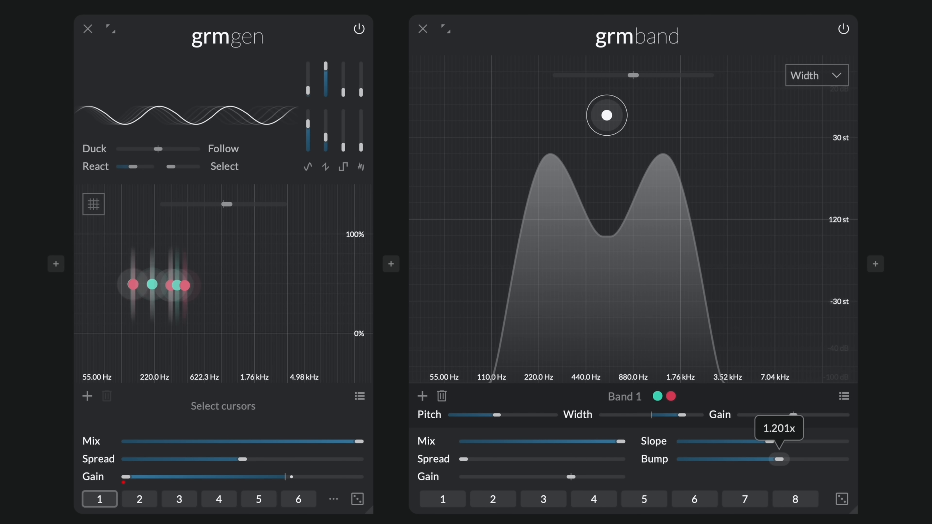
{"action": "left_click_drag", "start_coordinate": [768, 459], "coordinate": [769, 459]}
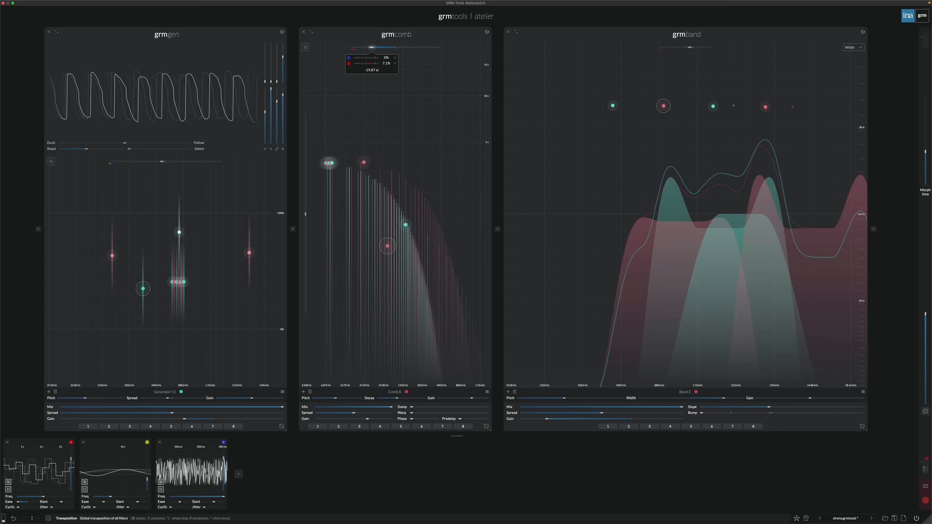
Raise grmcomb's global transposition in the patch combining grmgen, grmcomb and grmband
{"action": "mouse_move", "coordinate": [372, 47]}
{"action": "left_mouse_down"}
{"action": "mouse_move", "coordinate": [362, 48]}
{"action": "mouse_move", "coordinate": [389, 47]}
{"action": "left_mouse_up"}
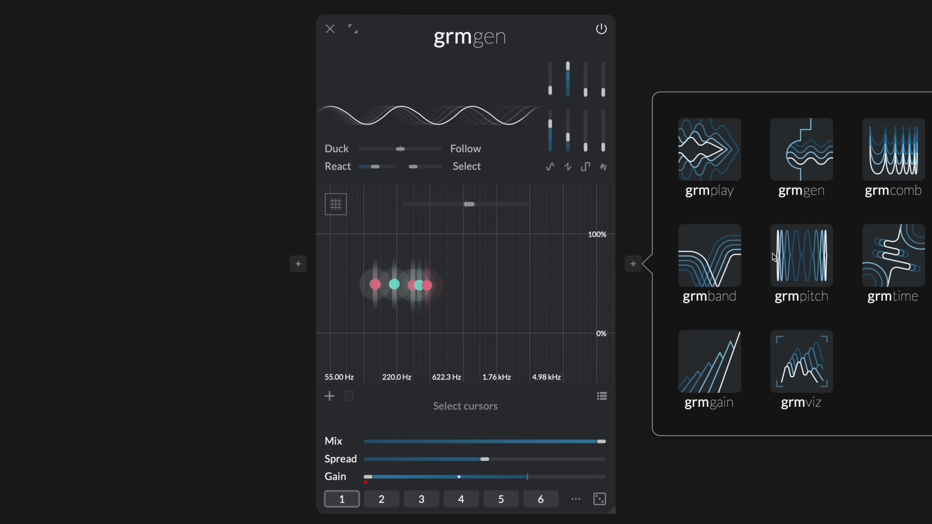
Add a grmpitch module after grmgen and place a pitch shifter at about +12 st
{"action": "left_click", "coordinate": [773, 256]}
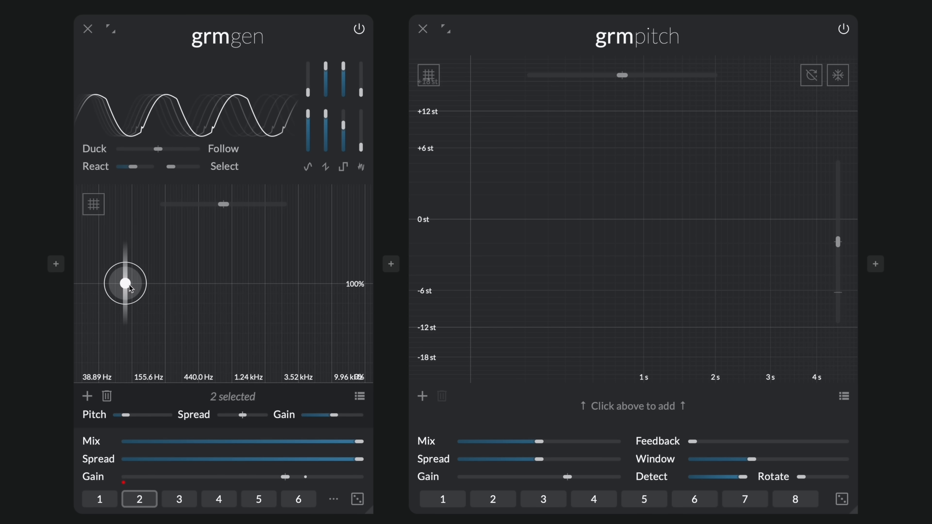
{"action": "left_click_drag", "start_coordinate": [472, 201], "coordinate": [470, 110]}
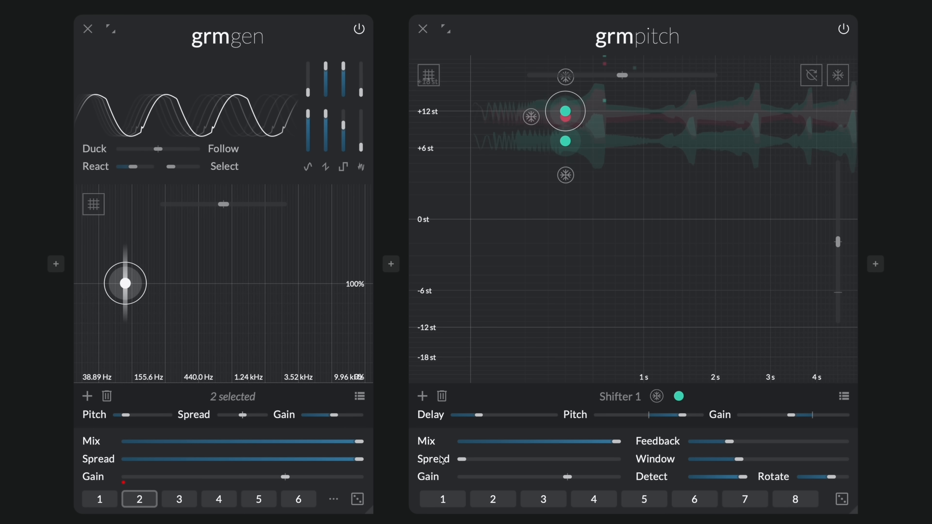
Reduce grmpitch's global delay scaling, and freeze and unfreeze the upper shifter
{"action": "mouse_move", "coordinate": [820, 481]}
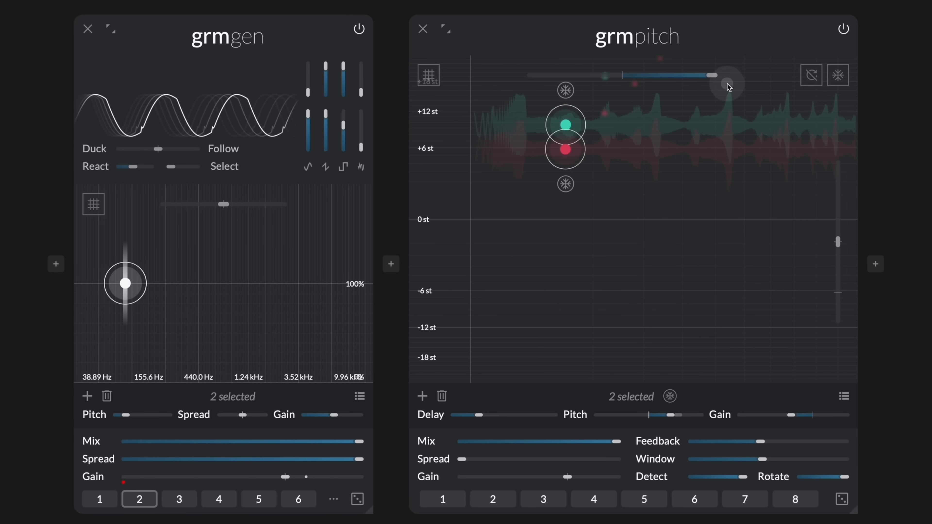
{"action": "left_click_drag", "start_coordinate": [686, 75], "coordinate": [552, 66]}
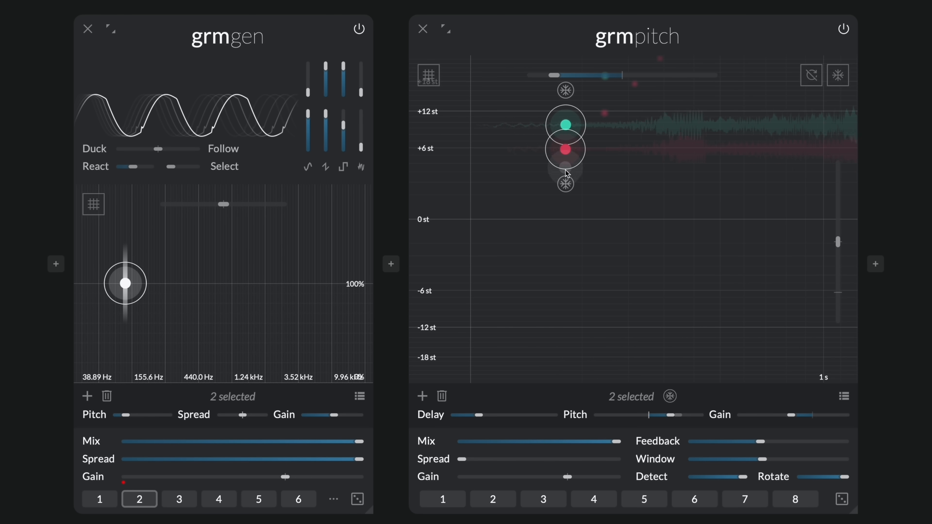
{"action": "left_click", "coordinate": [567, 90]}
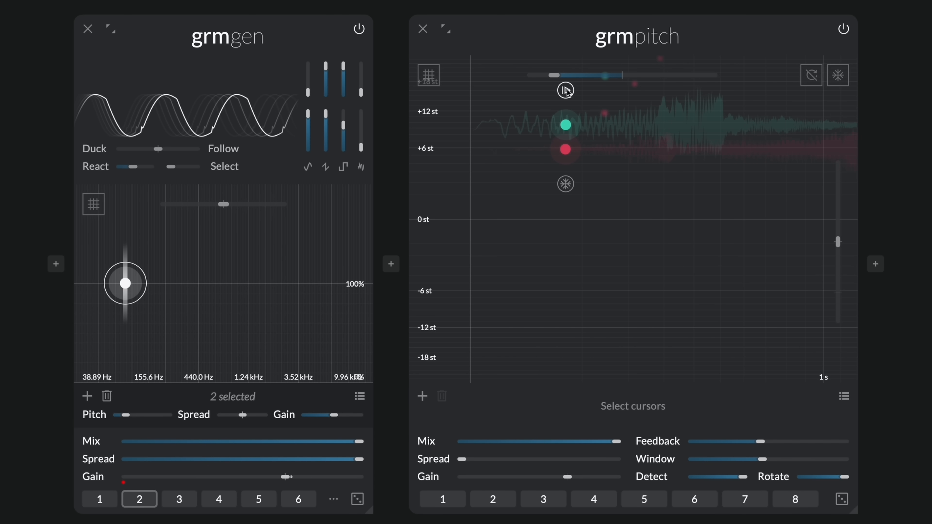
{"action": "left_click", "coordinate": [566, 91]}
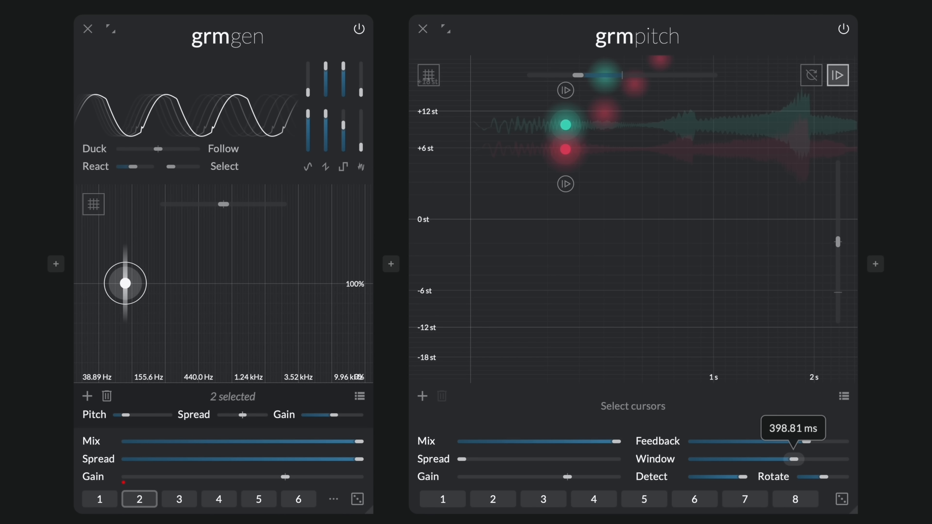
Add a grmtime module after grmgen and recall grmgen presets 3 and 4 to feed it
{"action": "left_click", "coordinate": [401, 273]}
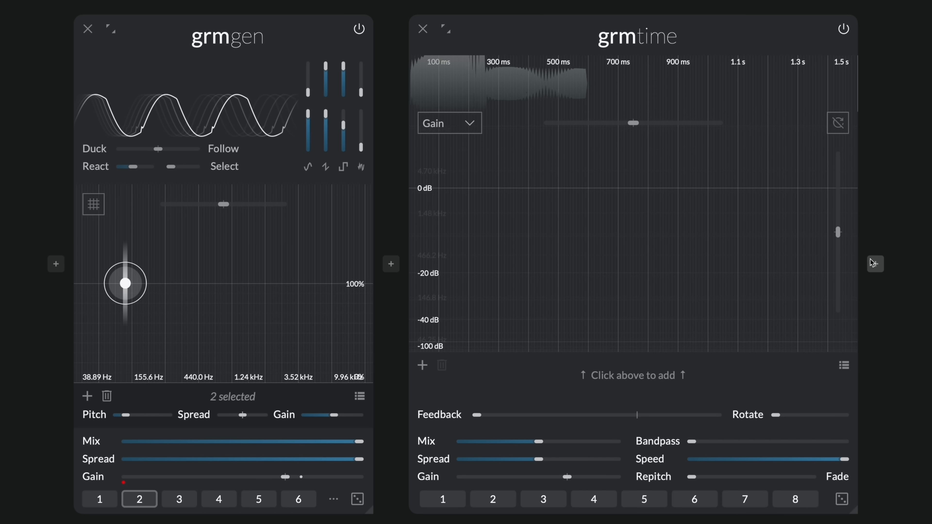
{"action": "left_click", "coordinate": [179, 499]}
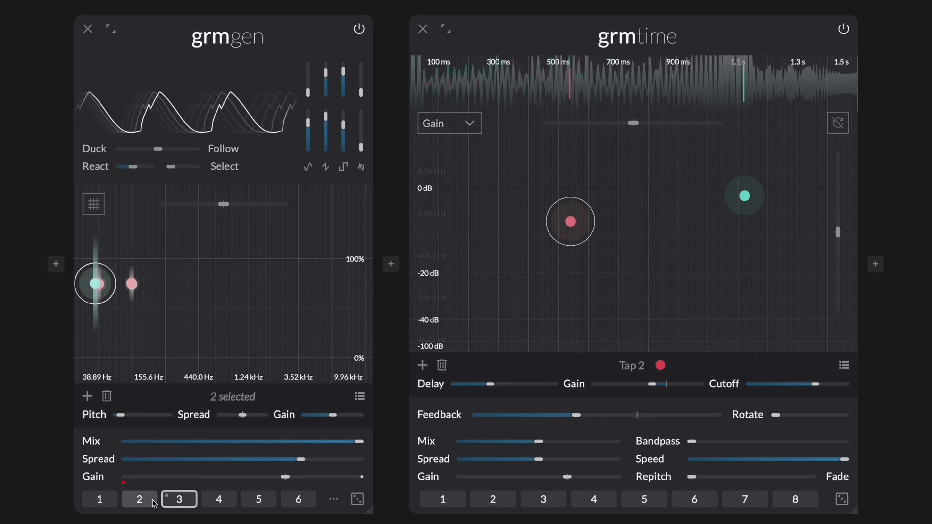
{"action": "left_click", "coordinate": [220, 500]}
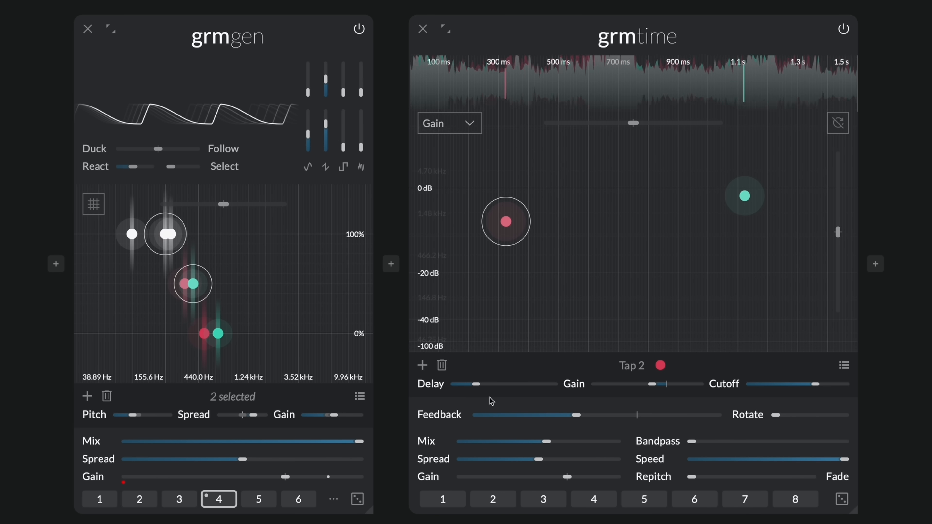
Shorten the delay of the green tap, Tap 1, in grmtime
{"action": "left_click_drag", "start_coordinate": [735, 196], "coordinate": [577, 191]}
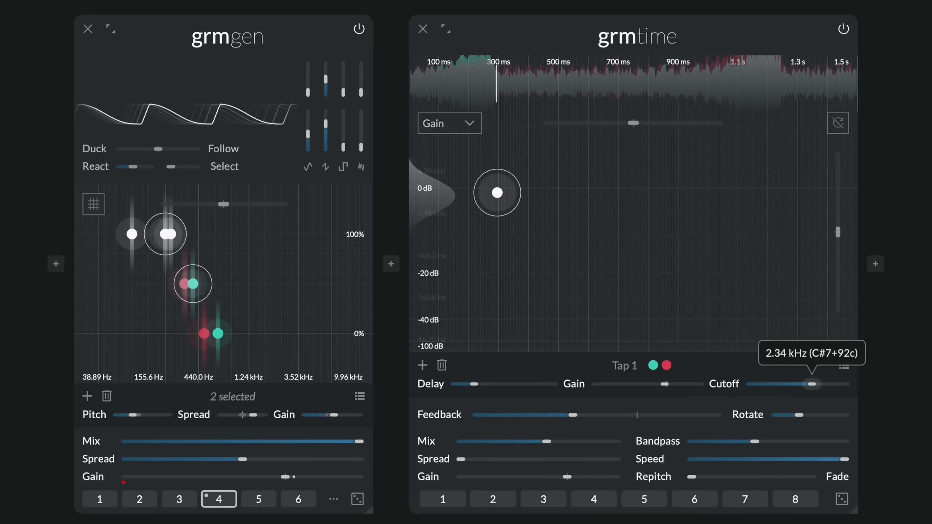
Raise the cutoff of Tap 1 in grmtime to about 2.34 kHz
{"action": "mouse_move", "coordinate": [796, 384]}
{"action": "left_mouse_down"}
{"action": "mouse_move", "coordinate": [784, 384]}
{"action": "mouse_move", "coordinate": [813, 384]}
{"action": "left_mouse_up"}
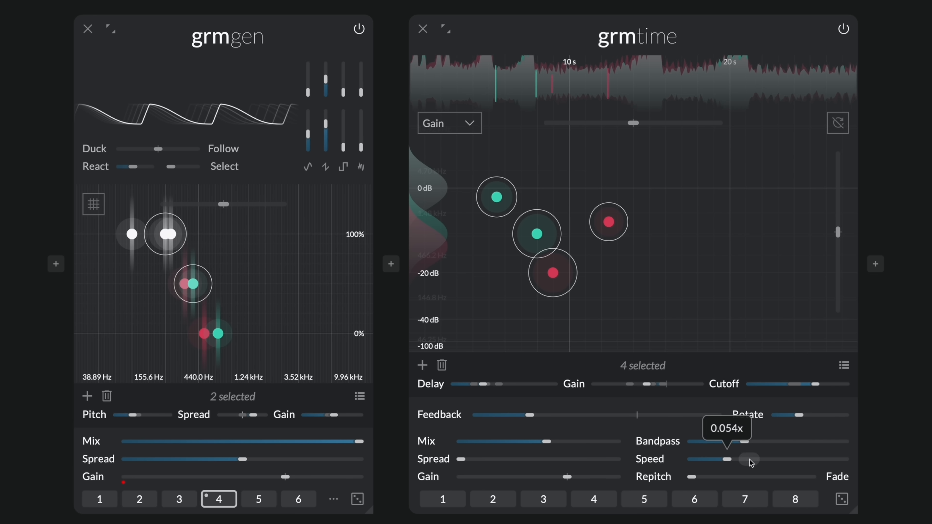
Raise grmtime's mix to maximum and reduce its speed to 0x
{"action": "mouse_move", "coordinate": [727, 464]}
{"action": "left_mouse_down"}
{"action": "mouse_move", "coordinate": [840, 463]}
{"action": "mouse_move", "coordinate": [729, 459]}
{"action": "left_mouse_up"}
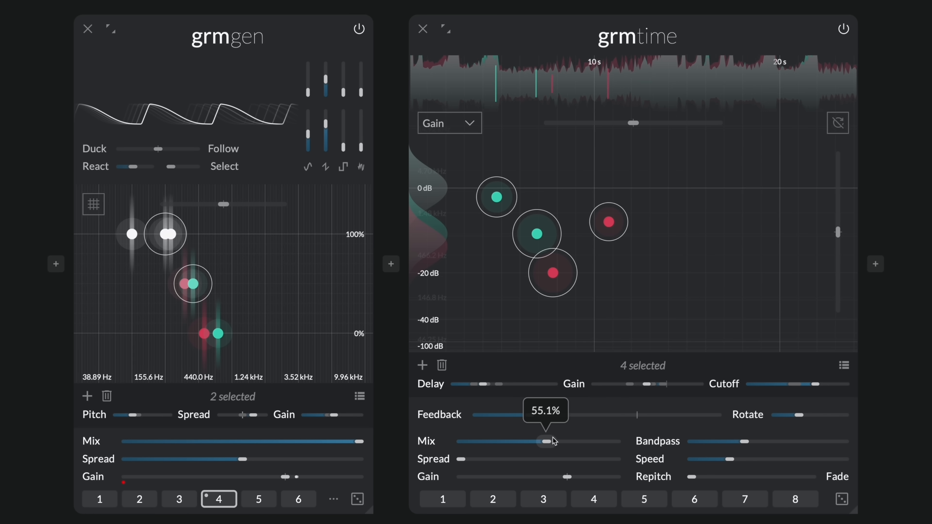
{"action": "left_click_drag", "start_coordinate": [609, 442], "coordinate": [617, 441]}
{"action": "left_click_drag", "start_coordinate": [729, 459], "coordinate": [691, 459]}
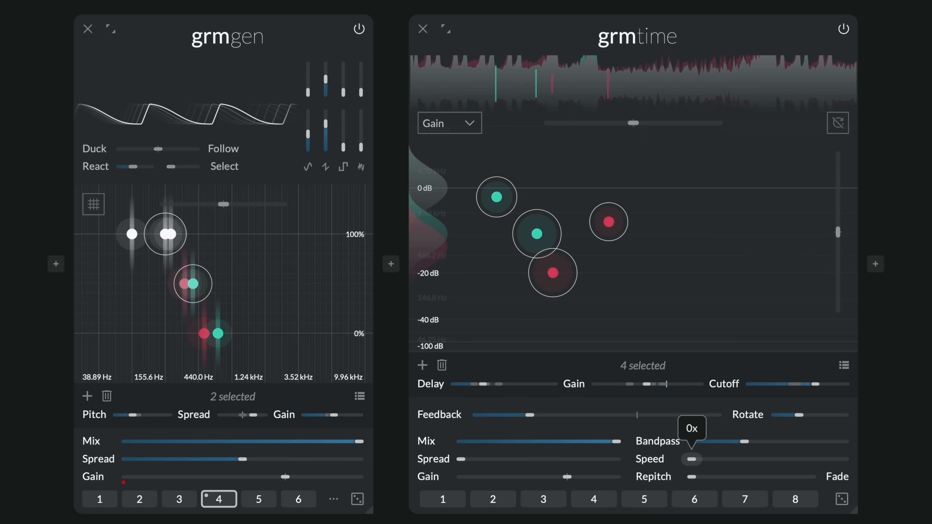
Add a grmgain module after grmgen
{"action": "left_click", "coordinate": [633, 263]}
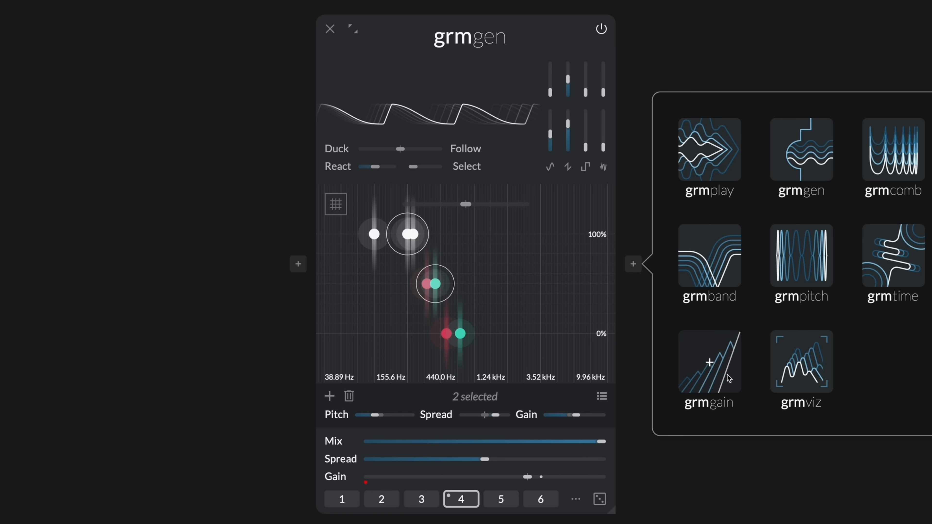
{"action": "left_click", "coordinate": [728, 378]}
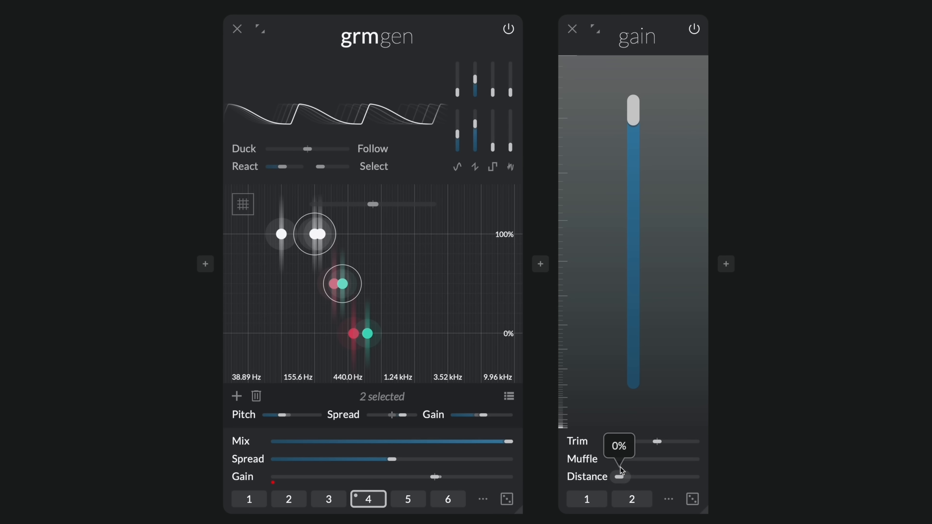
Raise the Distance of the gain module to maximum and pull its main gain fader down
{"action": "mouse_move", "coordinate": [634, 111]}
{"action": "left_mouse_down"}
{"action": "mouse_move", "coordinate": [634, 225]}
{"action": "mouse_move", "coordinate": [634, 110]}
{"action": "left_mouse_up"}
{"action": "left_click_drag", "start_coordinate": [625, 485], "coordinate": [703, 471]}
{"action": "left_click_drag", "start_coordinate": [635, 124], "coordinate": [633, 186]}
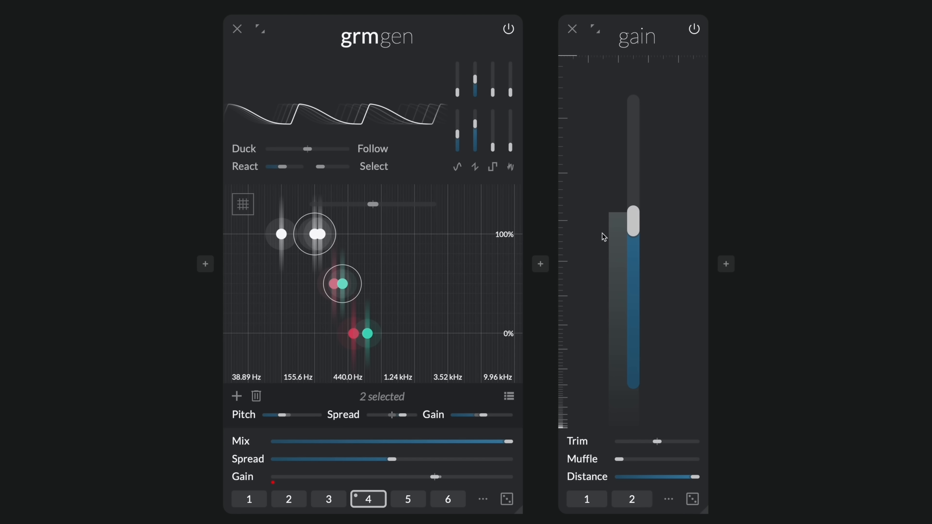
{"action": "mouse_move", "coordinate": [619, 229]}
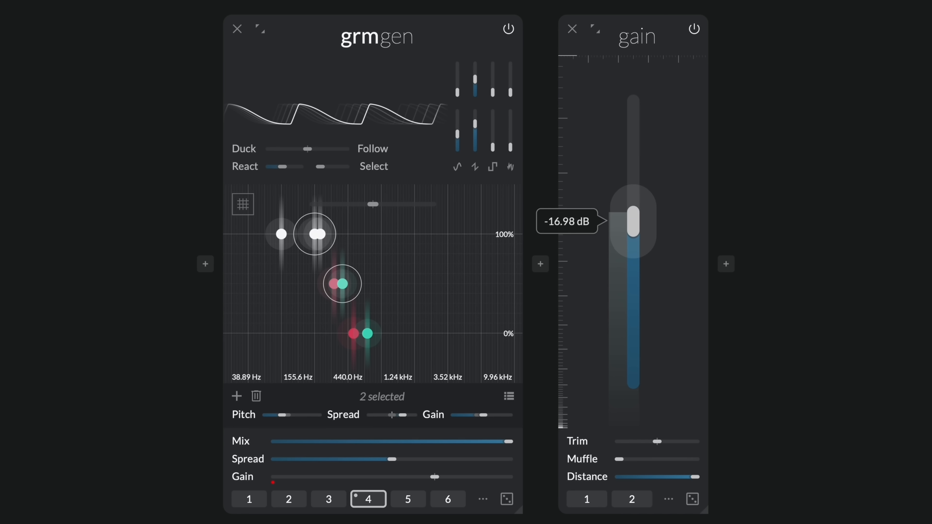
{"action": "left_click_drag", "start_coordinate": [634, 221], "coordinate": [633, 243]}
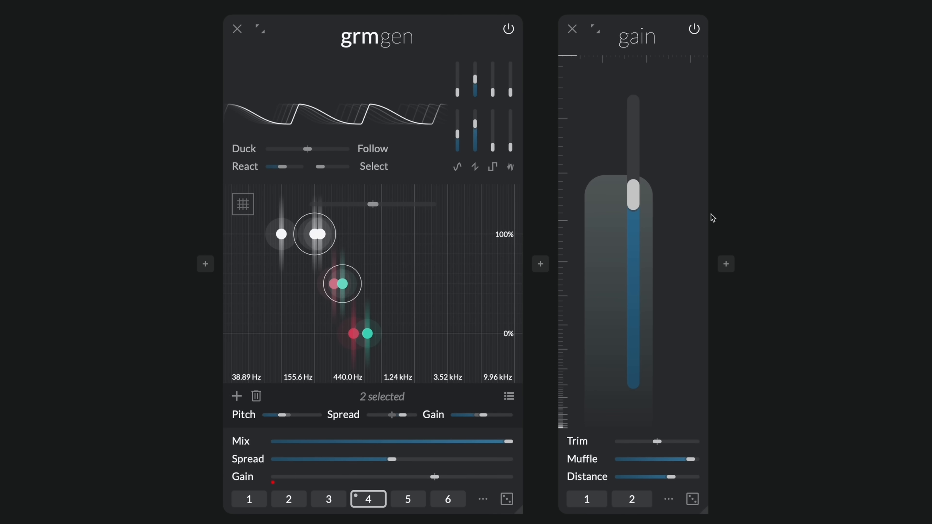
Sweep the gain module's main fader with Muffle and Distance active, and lower its Trim
{"action": "mouse_move", "coordinate": [634, 203]}
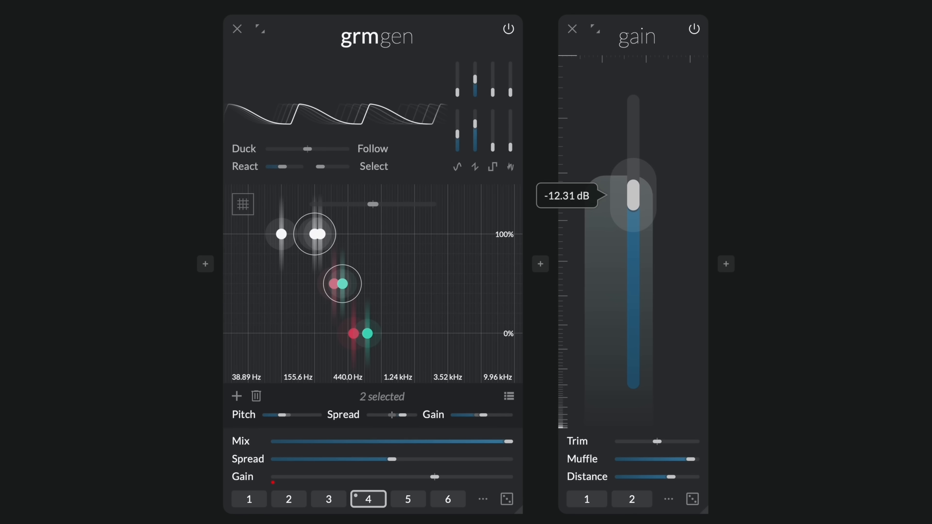
{"action": "mouse_move", "coordinate": [633, 188]}
{"action": "left_mouse_down"}
{"action": "mouse_move", "coordinate": [633, 166]}
{"action": "mouse_move", "coordinate": [633, 182]}
{"action": "left_mouse_up"}
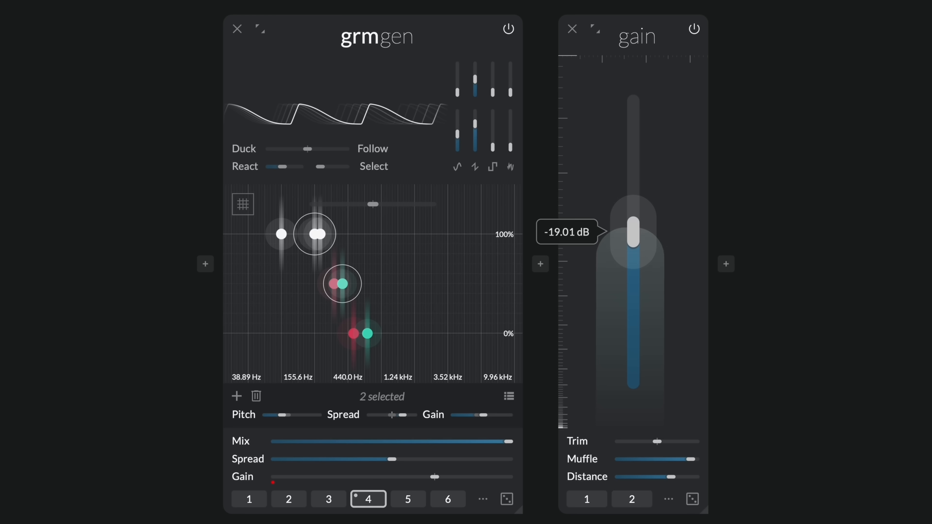
{"action": "left_click_drag", "start_coordinate": [633, 242], "coordinate": [633, 159]}
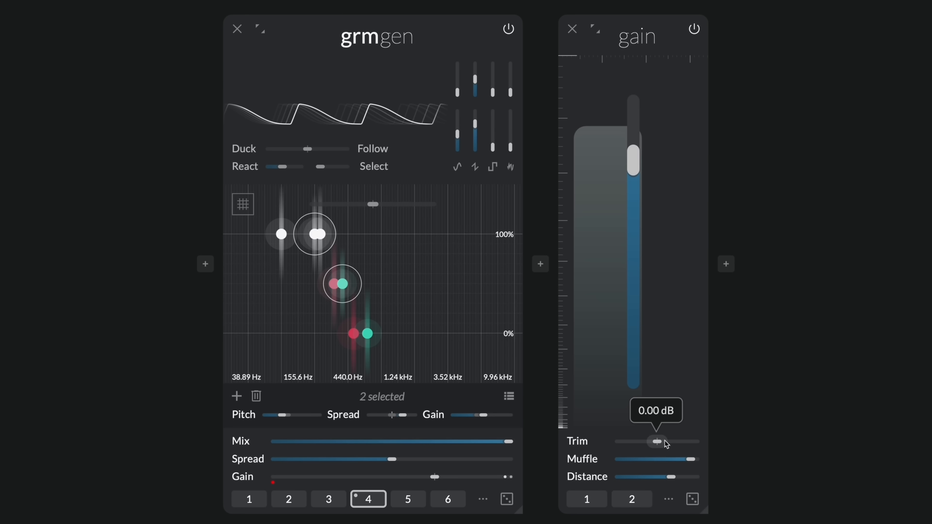
{"action": "left_click_drag", "start_coordinate": [663, 439], "coordinate": [648, 440]}
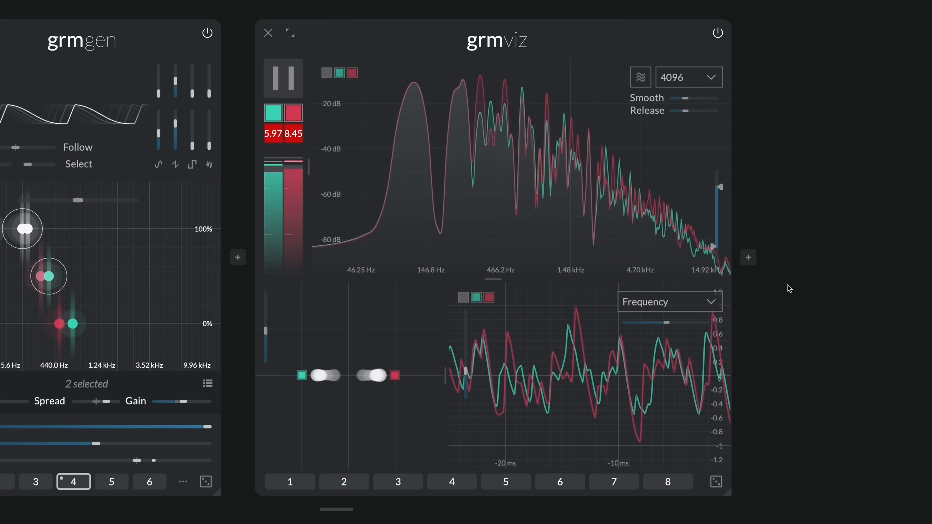
Widen grmviz's level meter area and enlarge its lower displays by resizing the dividers
{"action": "left_click_drag", "start_coordinate": [308, 167], "coordinate": [342, 167]}
{"action": "left_click_drag", "start_coordinate": [493, 279], "coordinate": [493, 248]}
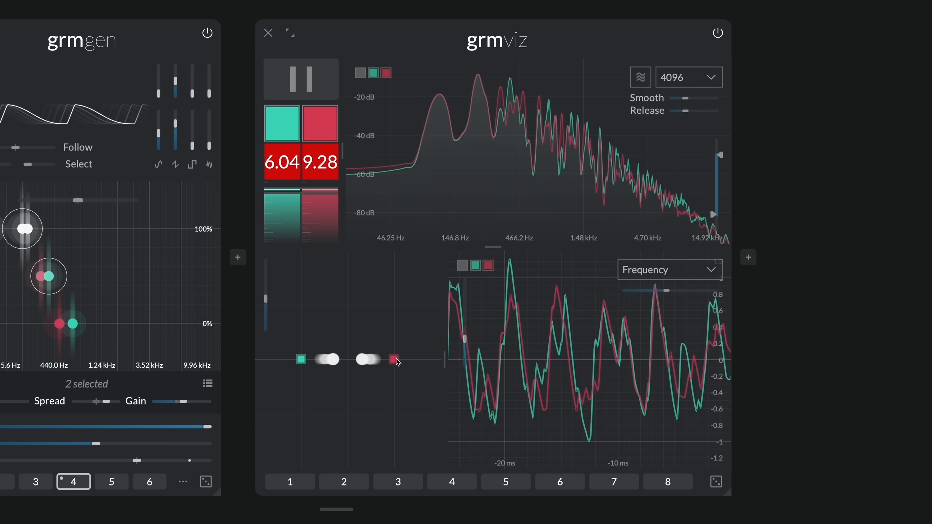
{"action": "mouse_move", "coordinate": [459, 361]}
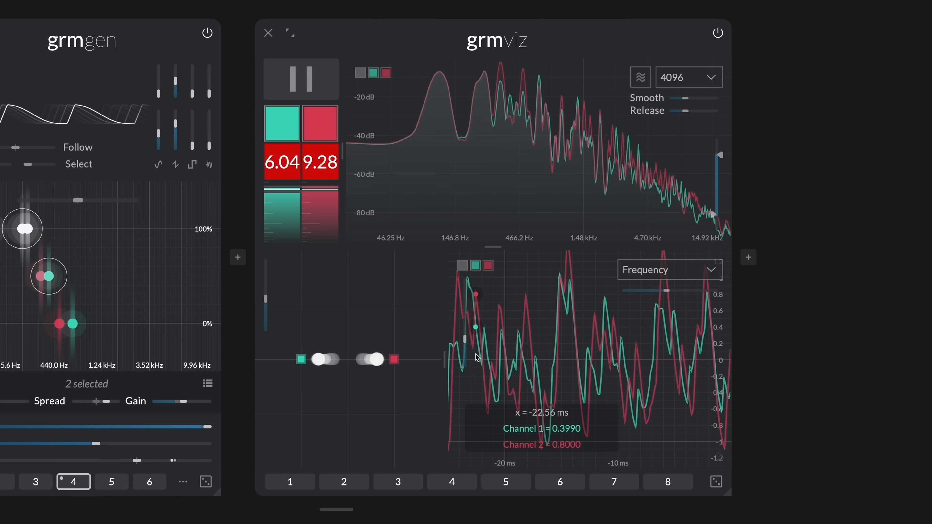
Toggle the wave display option of grmviz's spectrum and choose a different analysis size
{"action": "left_click", "coordinate": [640, 77]}
{"action": "left_click", "coordinate": [689, 77]}
{"action": "left_click", "coordinate": [690, 237]}
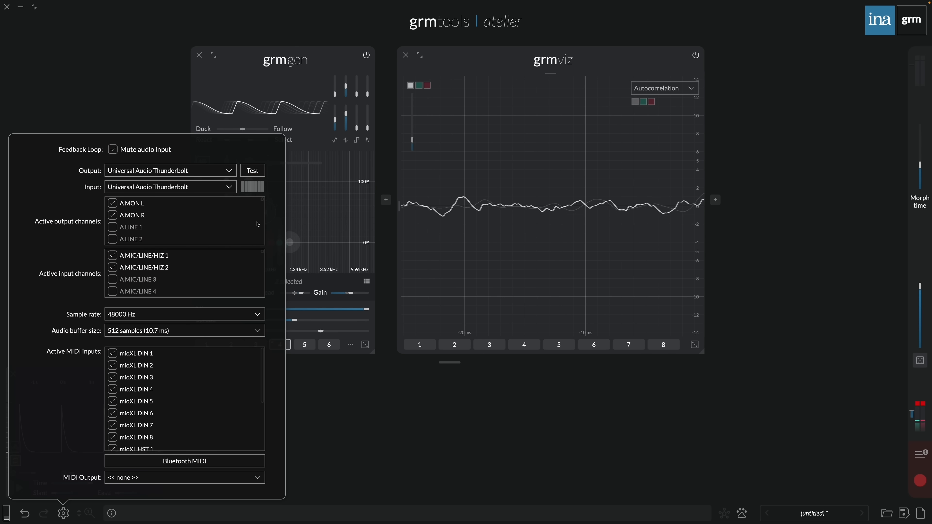
Activate the output channels A LINE 1 and A LINE 2 in the audio settings
{"action": "left_click", "coordinate": [116, 230]}
{"action": "left_click", "coordinate": [129, 239]}
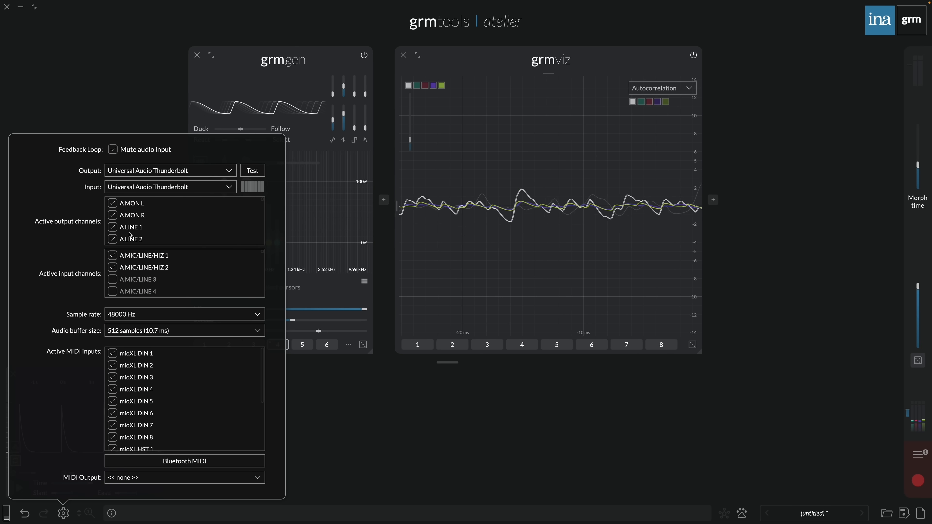
{"action": "left_click", "coordinate": [299, 144]}
Adjust the vertical scale of grmviz's autocorrelation display
{"action": "left_click_drag", "start_coordinate": [410, 139], "coordinate": [409, 131]}
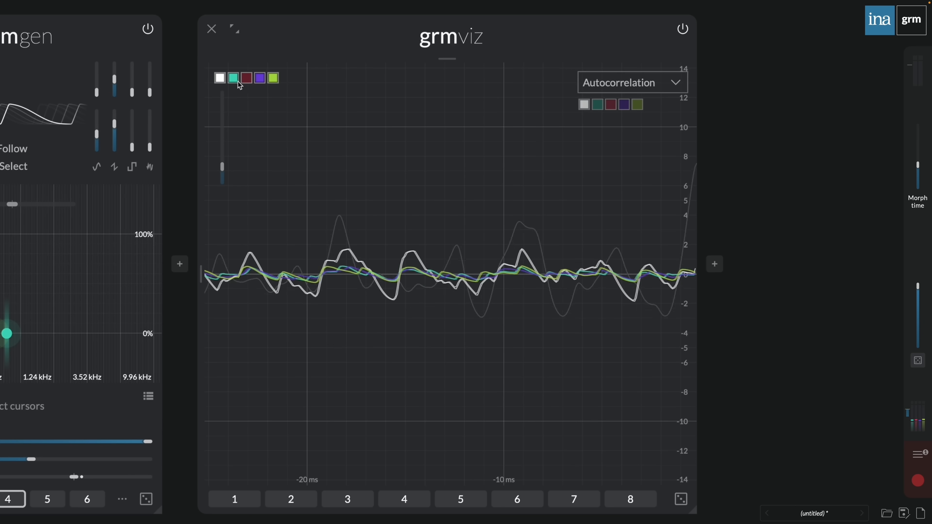
{"action": "left_click_drag", "start_coordinate": [222, 153], "coordinate": [221, 156]}
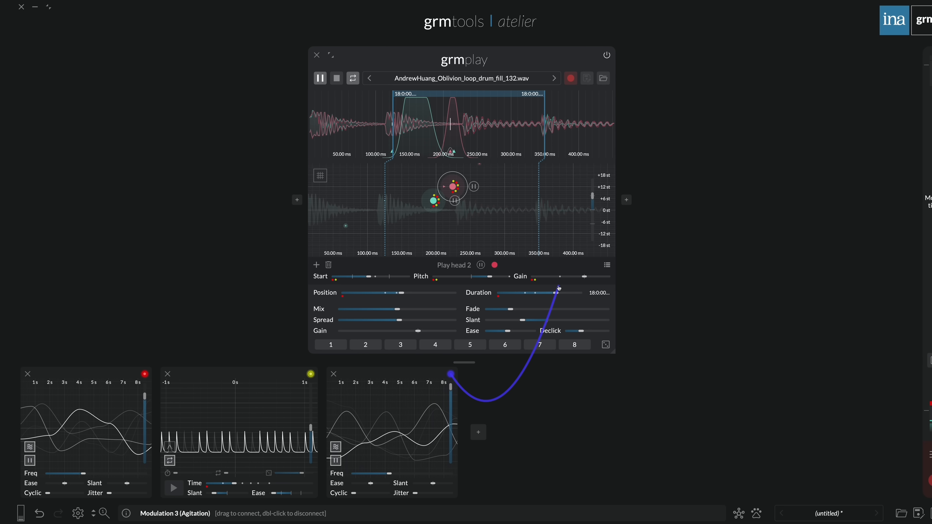
Connect Modulation 3 (Agitation) to grmplay's Duration parameter
{"action": "left_click_drag", "start_coordinate": [558, 288], "coordinate": [556, 292]}
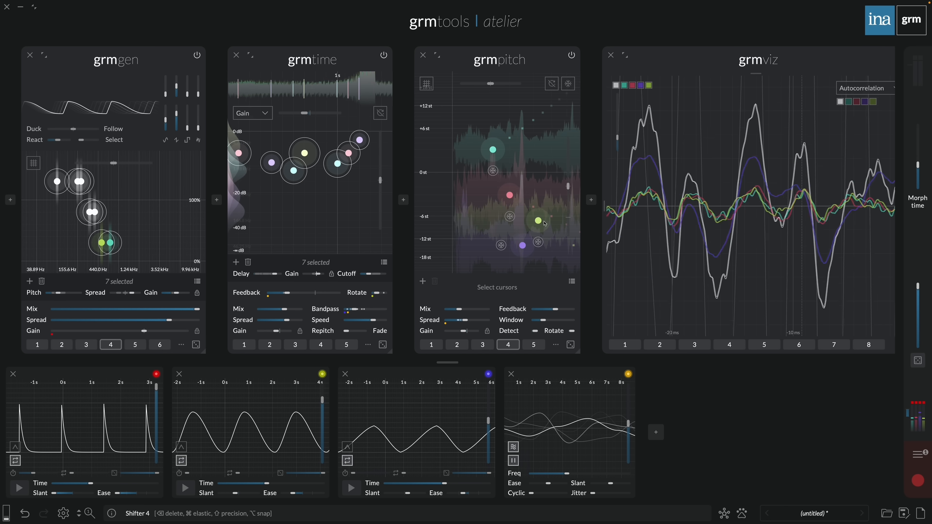
Select all four shifters in grmpitch
{"action": "left_click", "coordinate": [543, 221]}
{"action": "key", "text": "super+a"}
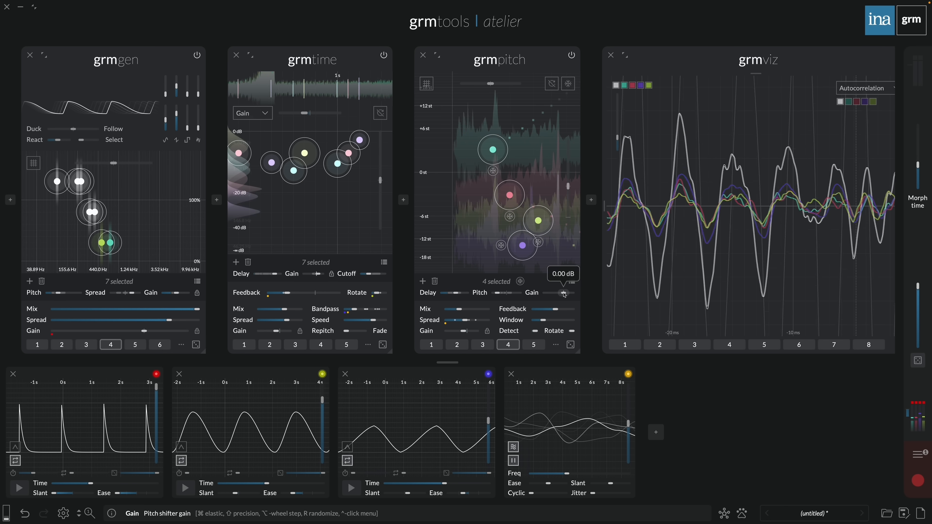